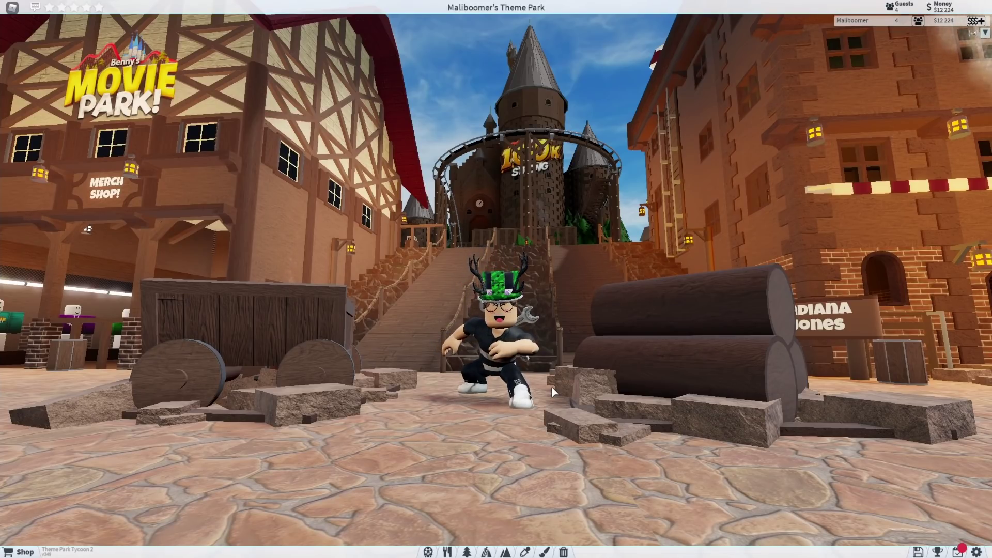
Step: Tilt the camera toward the castle, run to the Teacups building and back to the plaza
left_click_drag(551, 387, 548, 343)
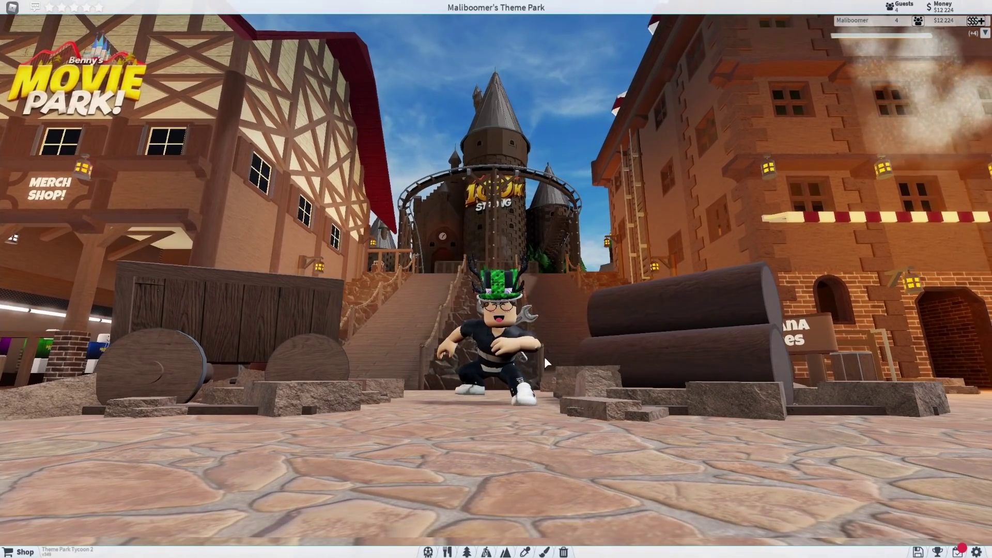
key("s")
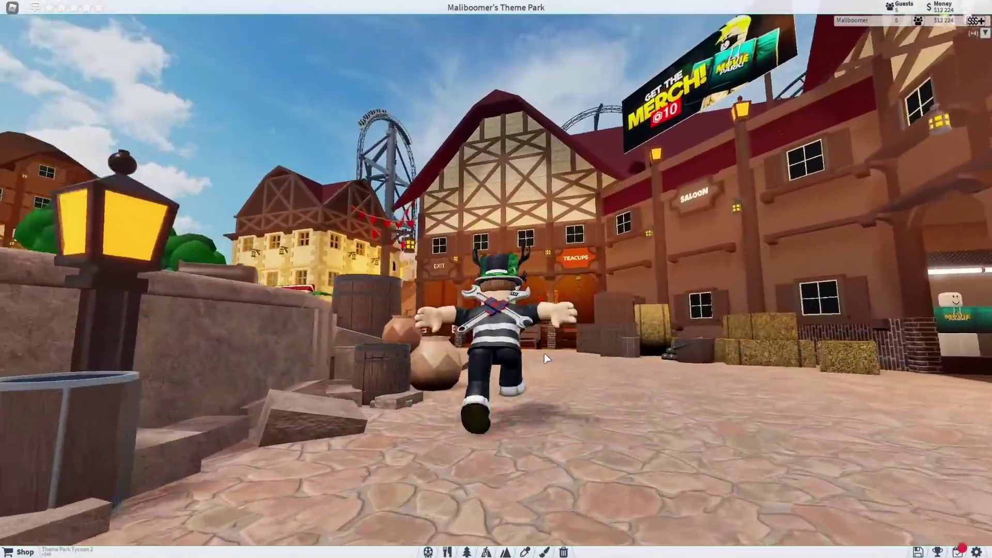
key("w")
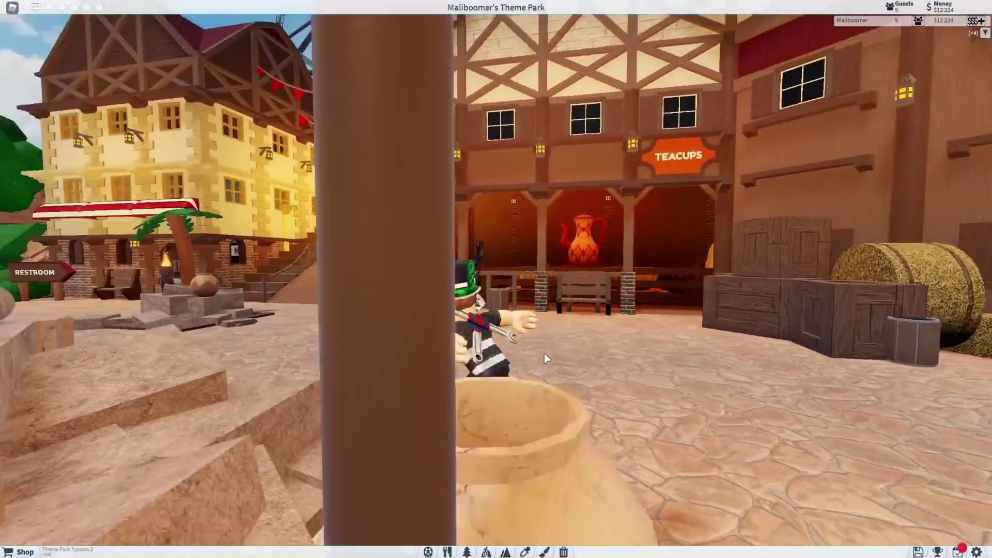
key("s")
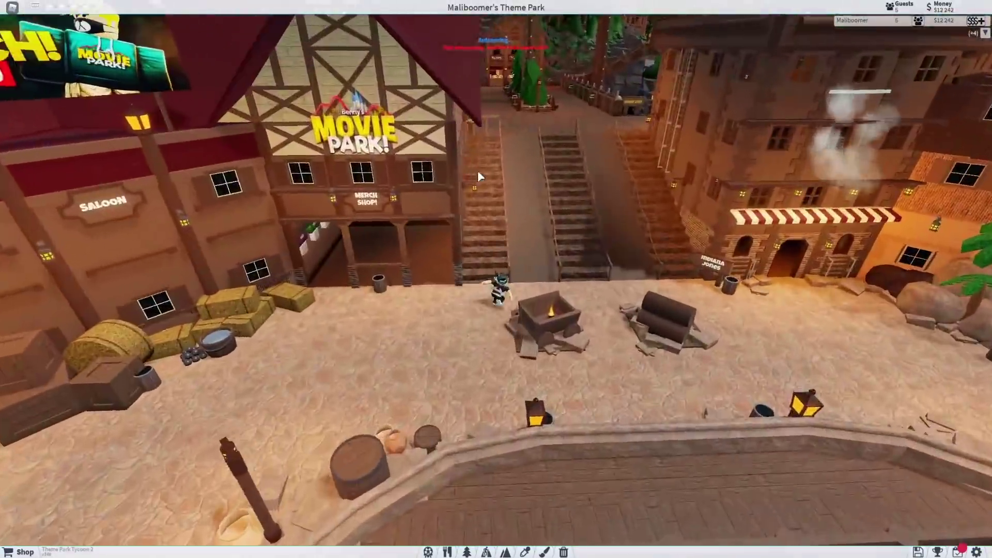
Step: Walk up the castle staircase and onward toward the jungle coaster station
key("w")
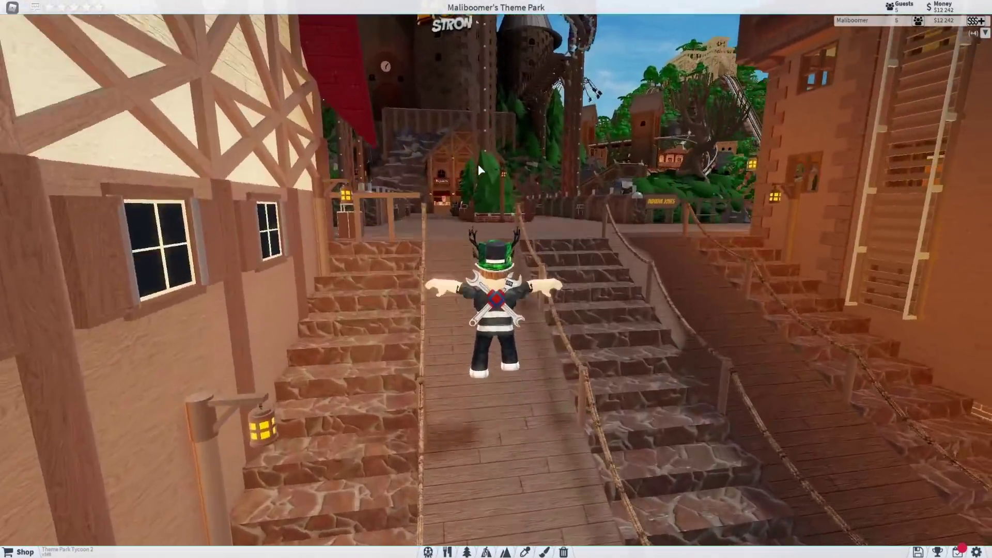
key("w")
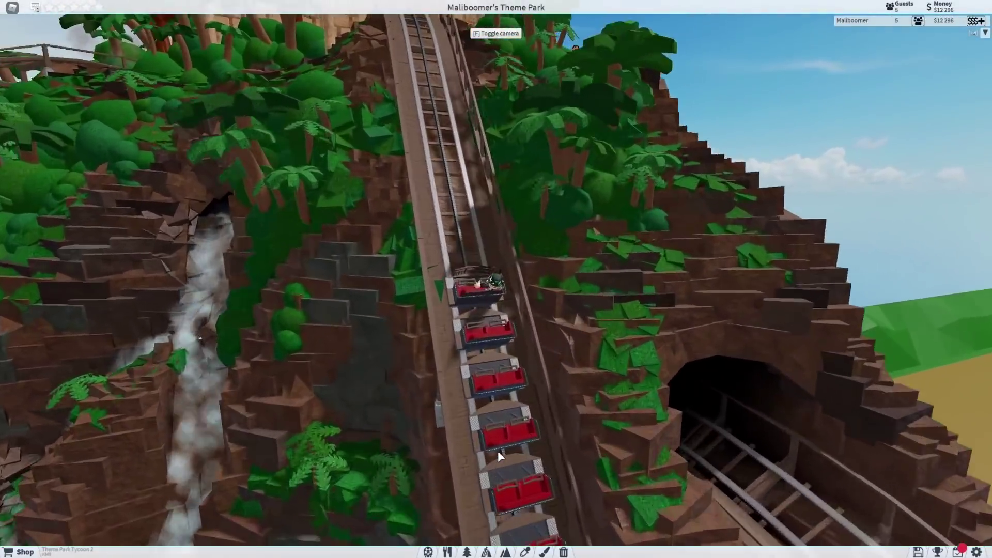
Step: Cycle through onboard, outside, behind-avatar and overview cameras during the coaster ride
key("f")
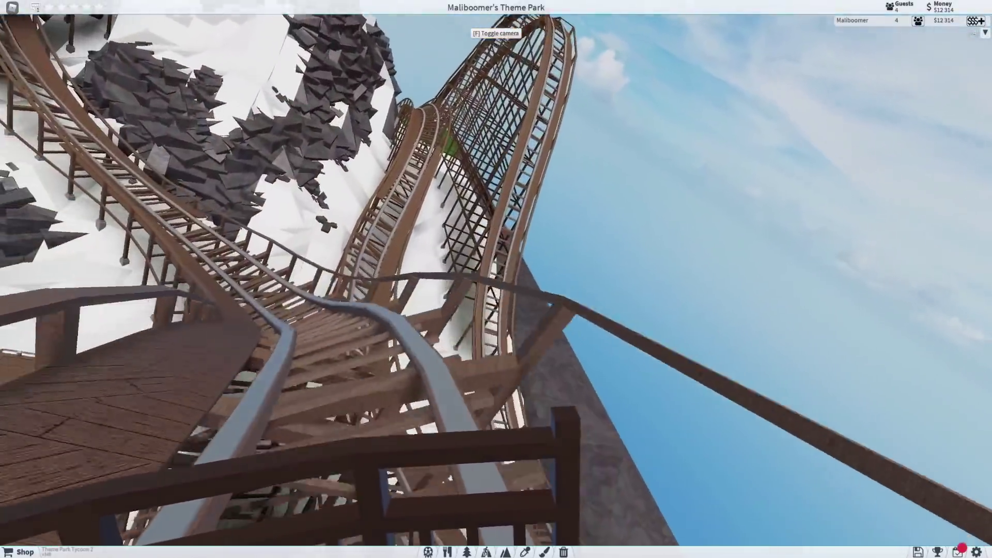
key("f")
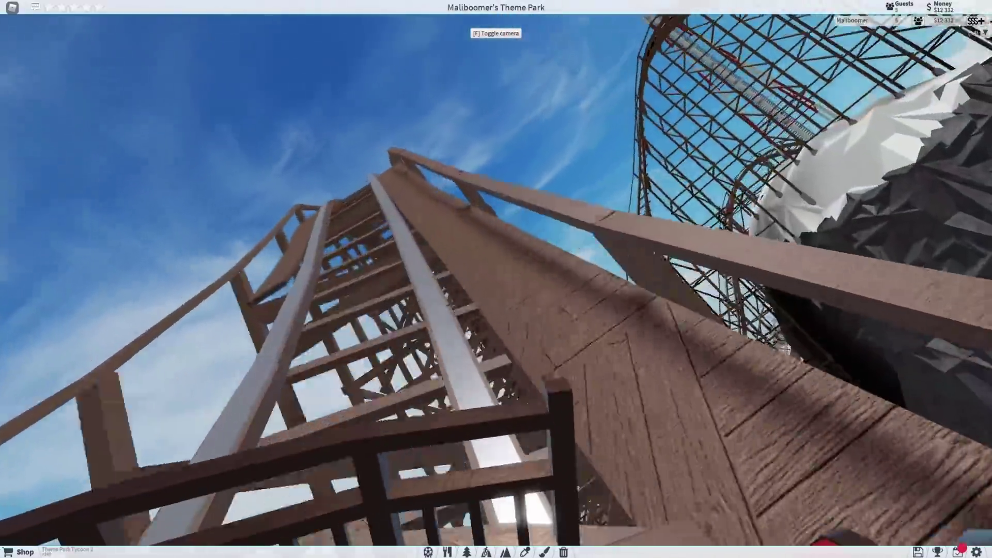
key("f")
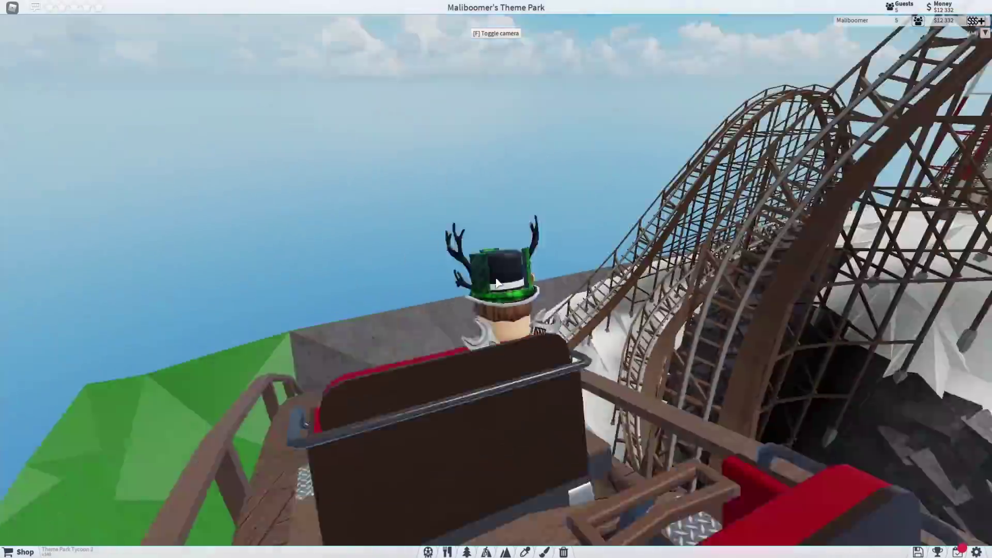
key("f")
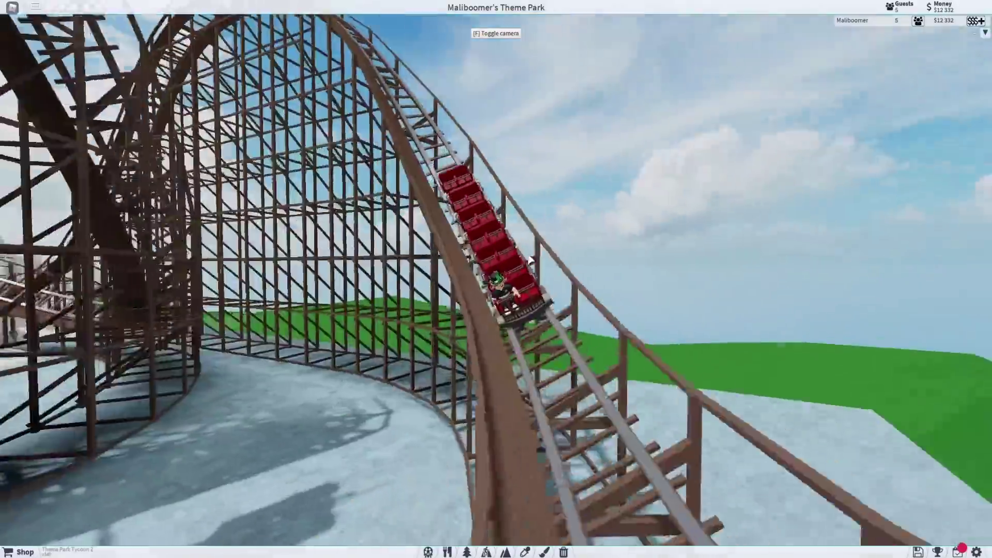
key("f")
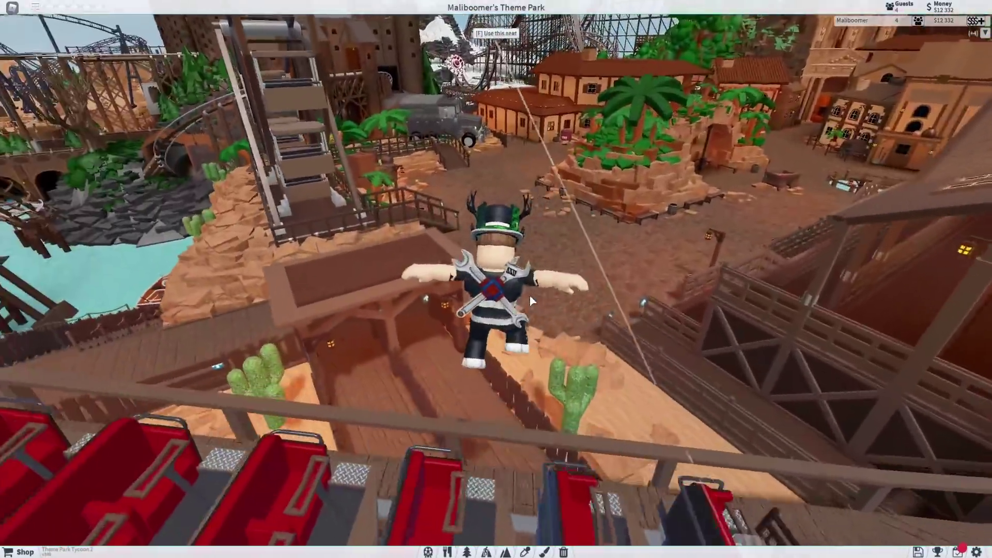
Step: Run across the wooden bridge, jump the fence and head down the town street
key("w")
key("space")
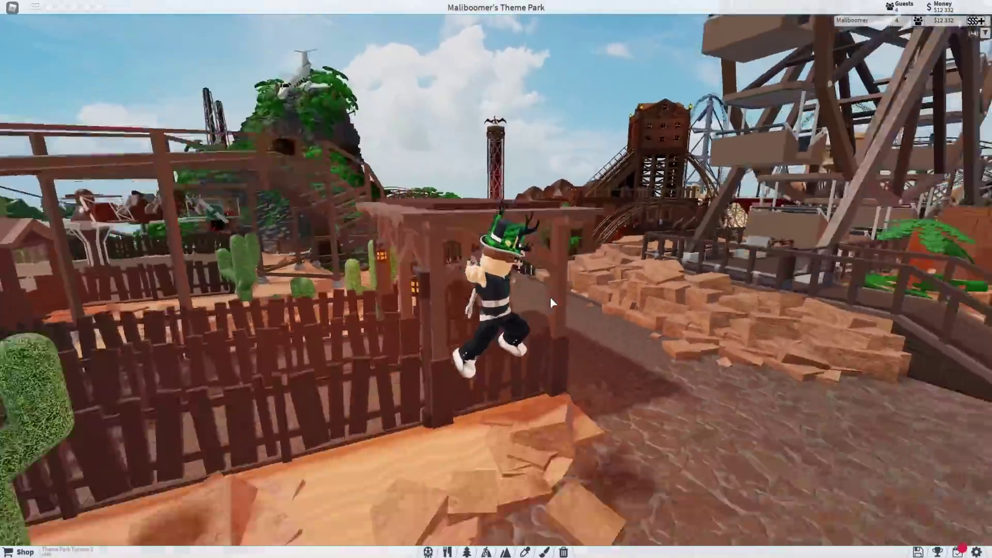
key("d")
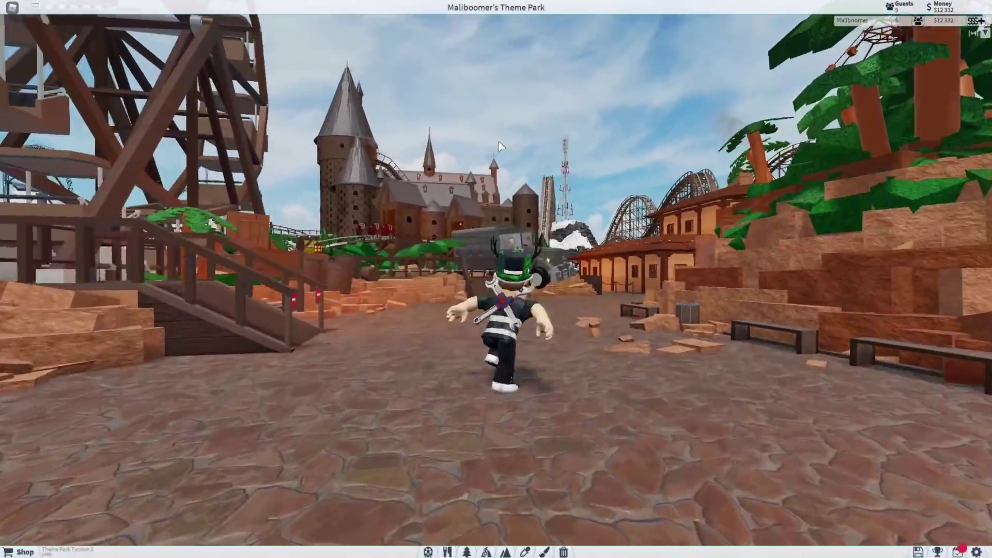
scroll(500, 146, "down", 10)
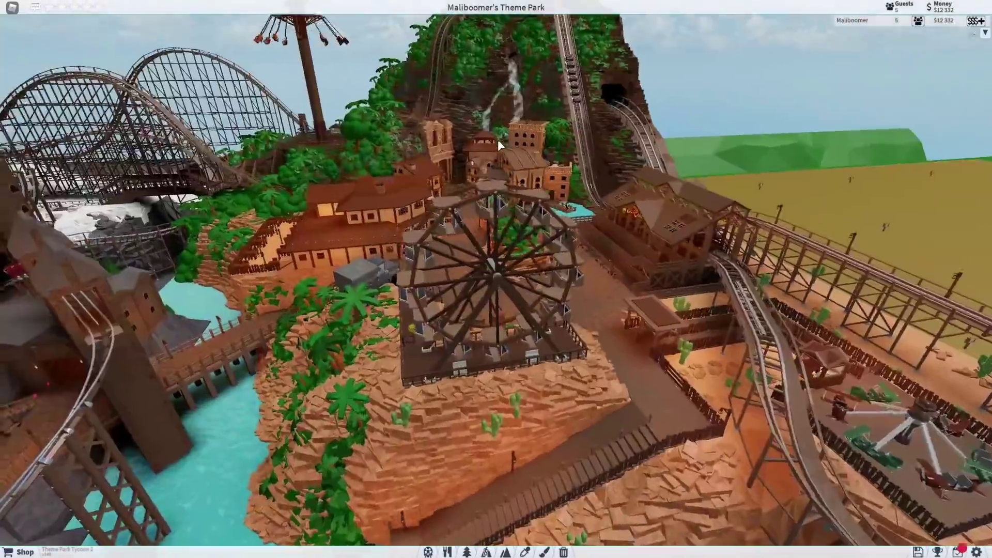
scroll(502, 141, "down", 5)
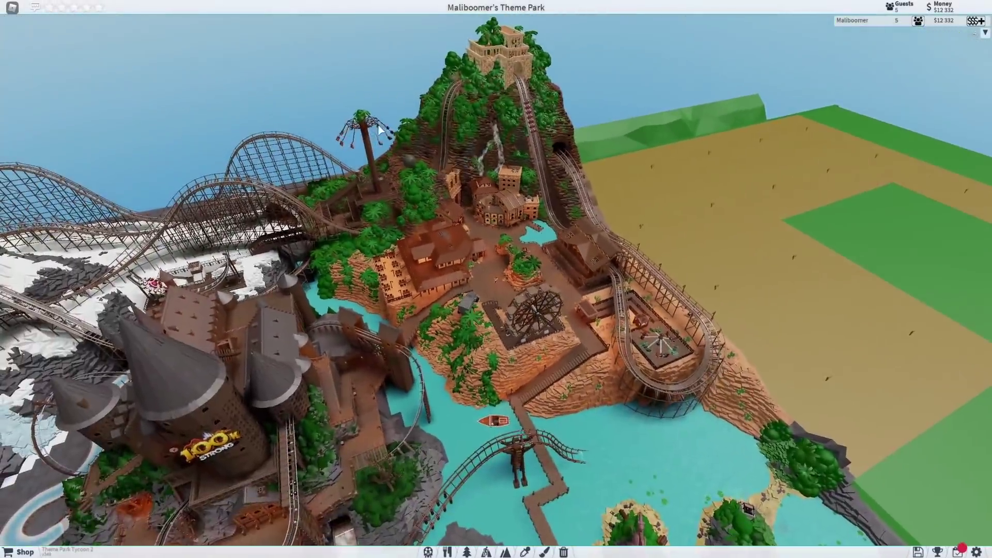
scroll(380, 132, "up", 2)
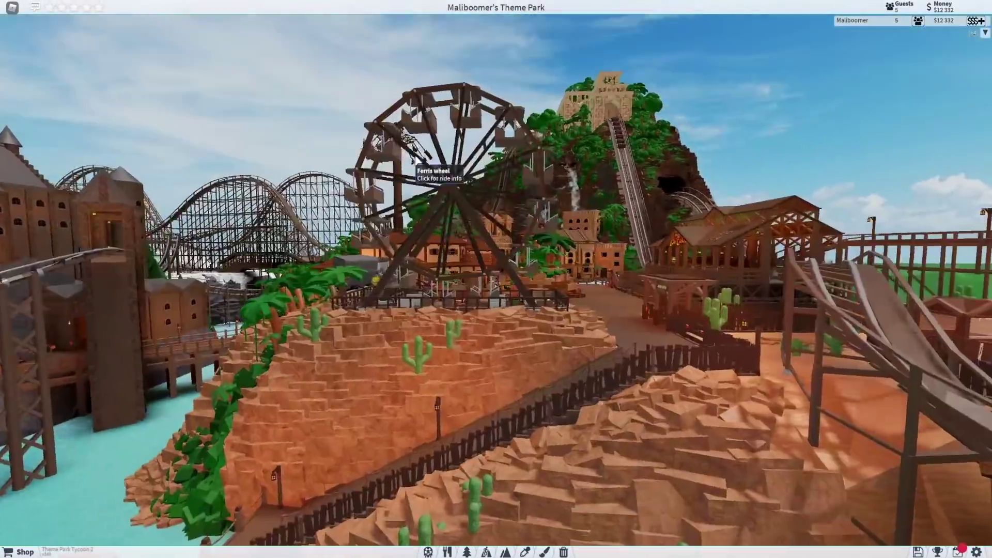
scroll(388, 132, "down", 3)
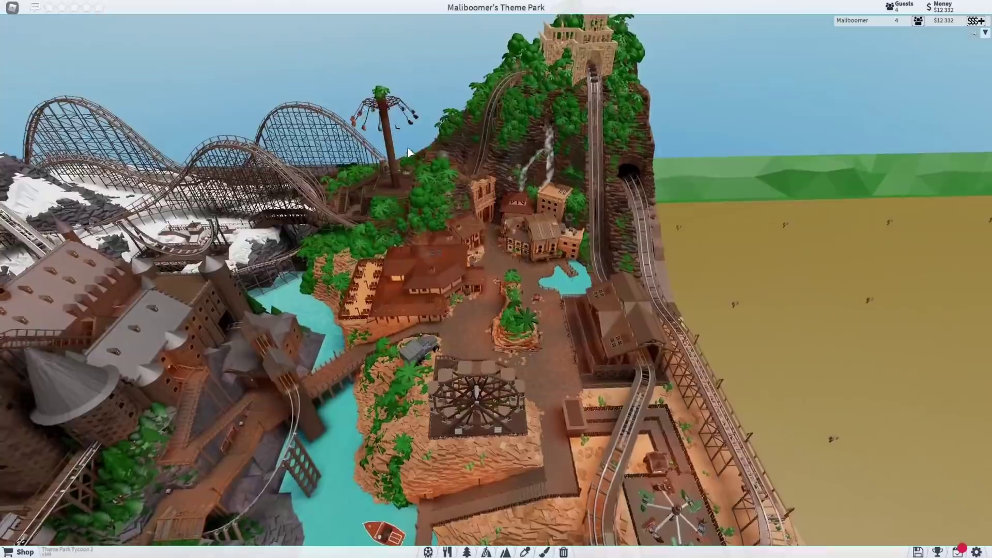
scroll(382, 95, "up", 6)
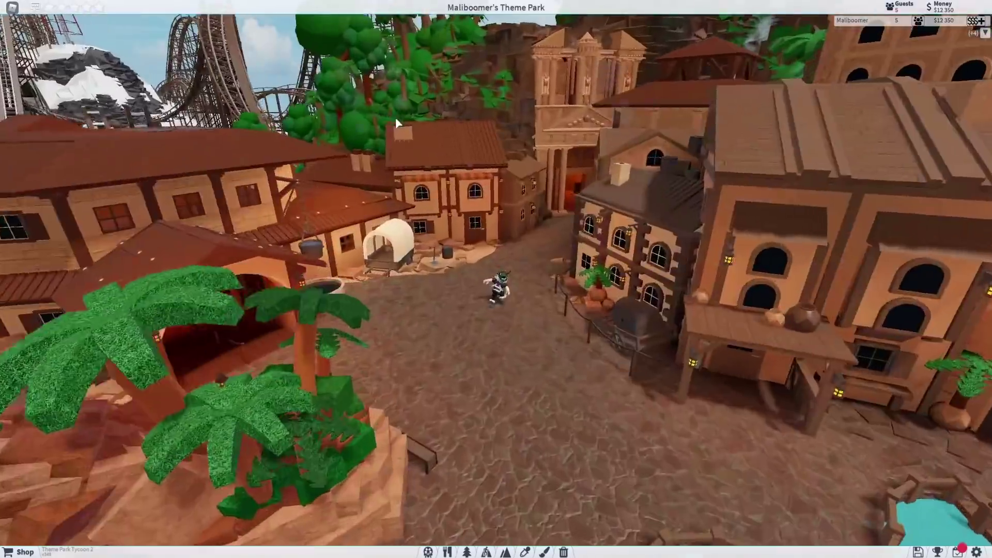
scroll(395, 117, "up", 3)
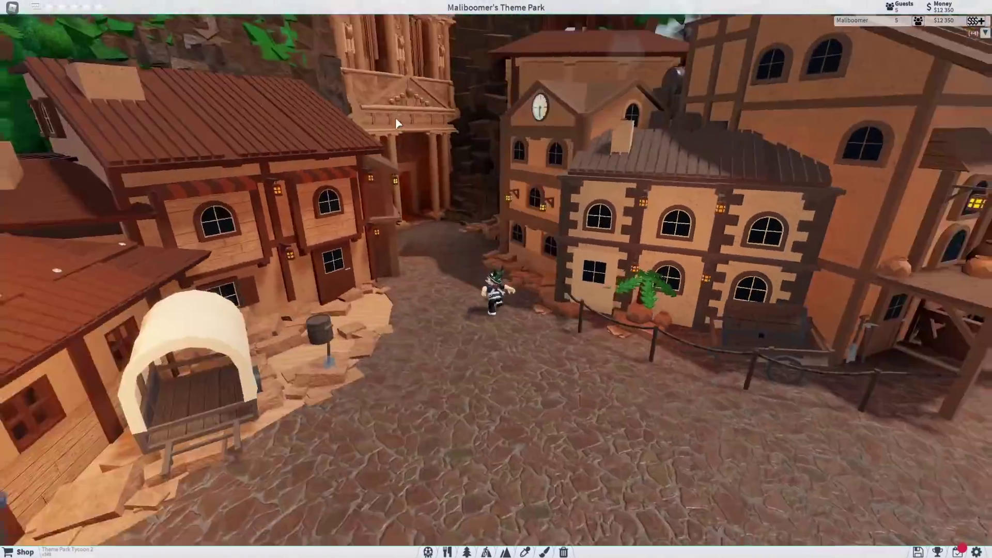
scroll(395, 117, "up", 3)
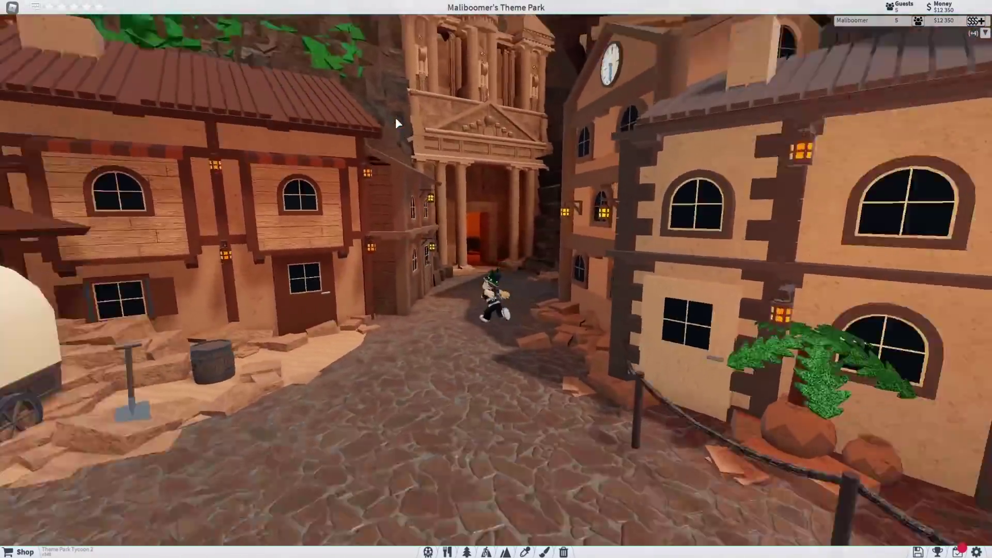
scroll(395, 117, "up", 2)
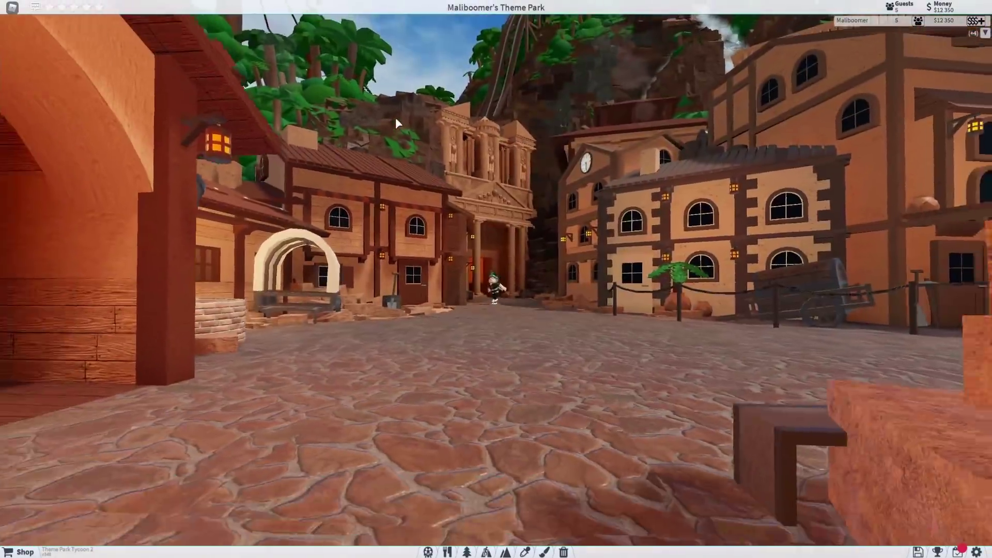
scroll(396, 117, "up", 3)
scroll(395, 117, "up", 2)
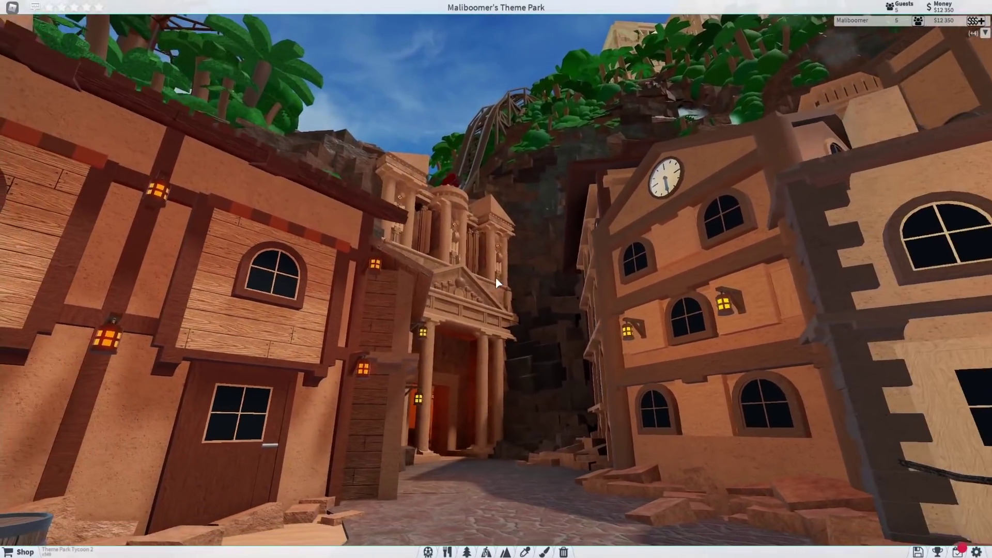
key("s")
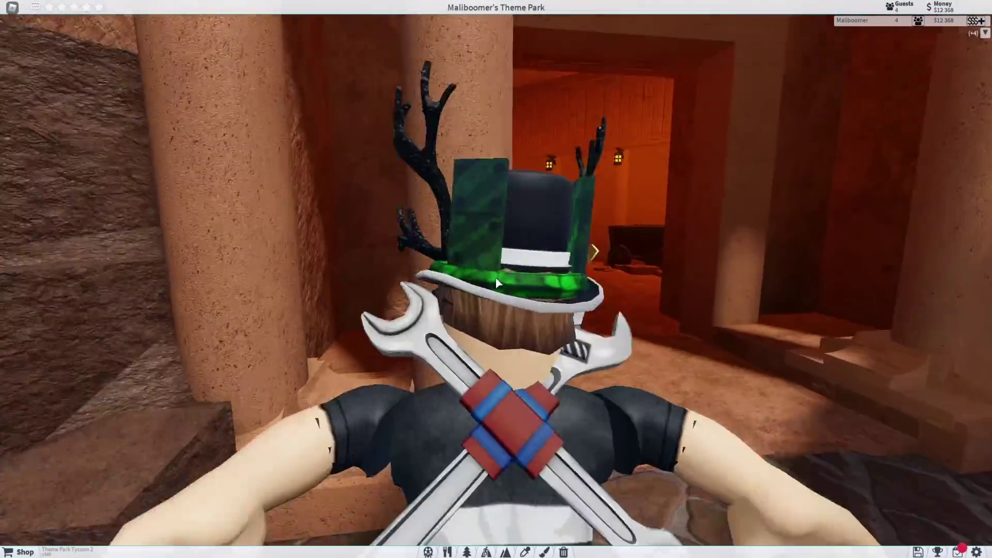
Step: Walk past the restrooms and through the pink-lit food hall to the jungle walkway
key("w")
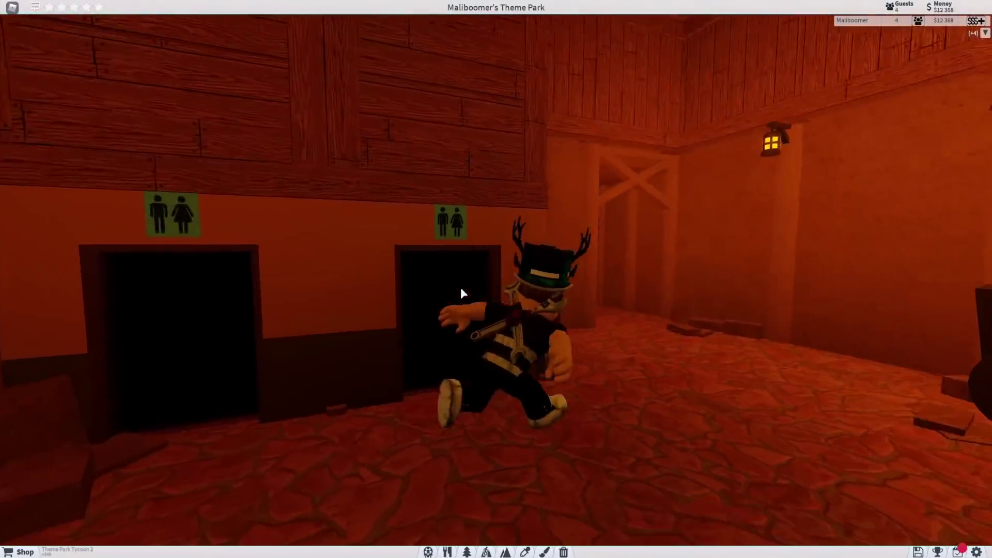
key("w")
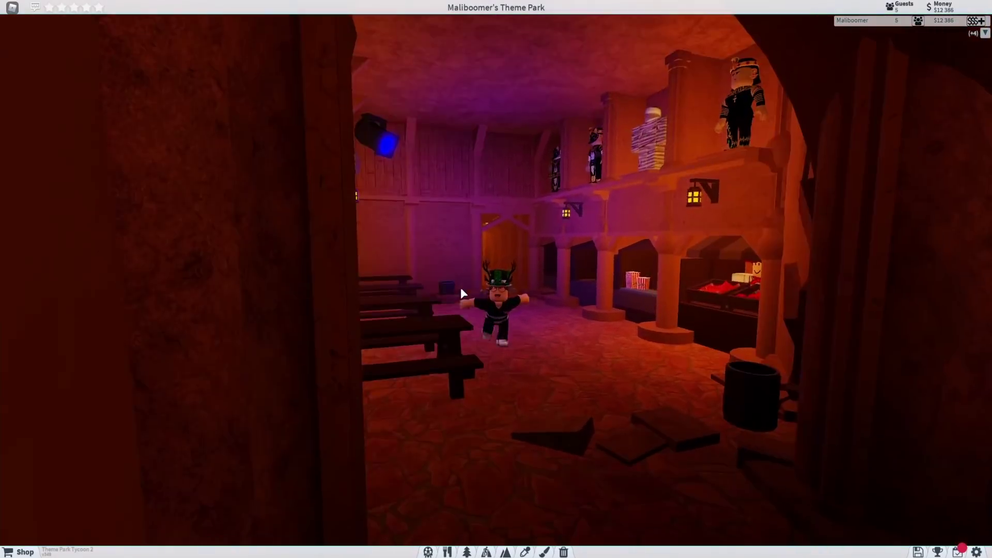
key("w")
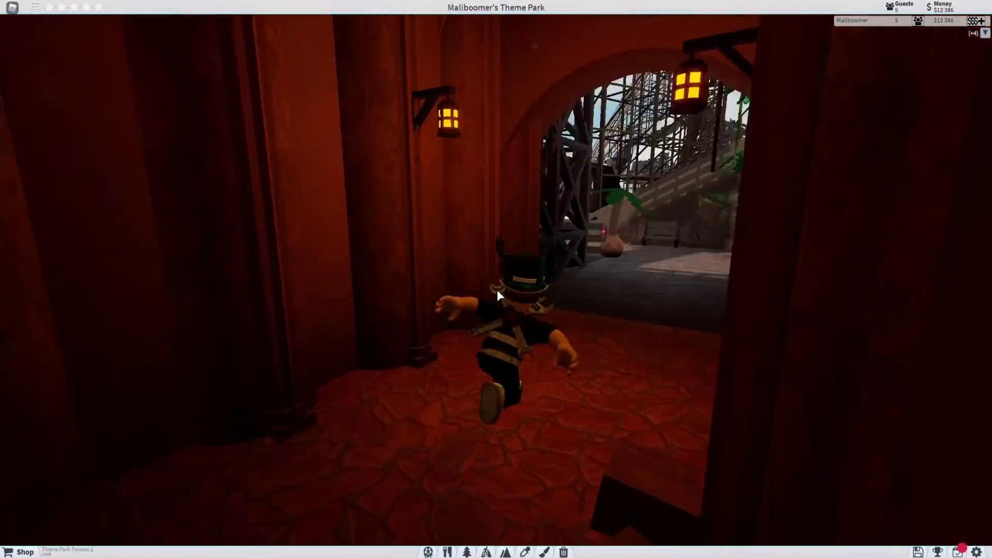
key("w")
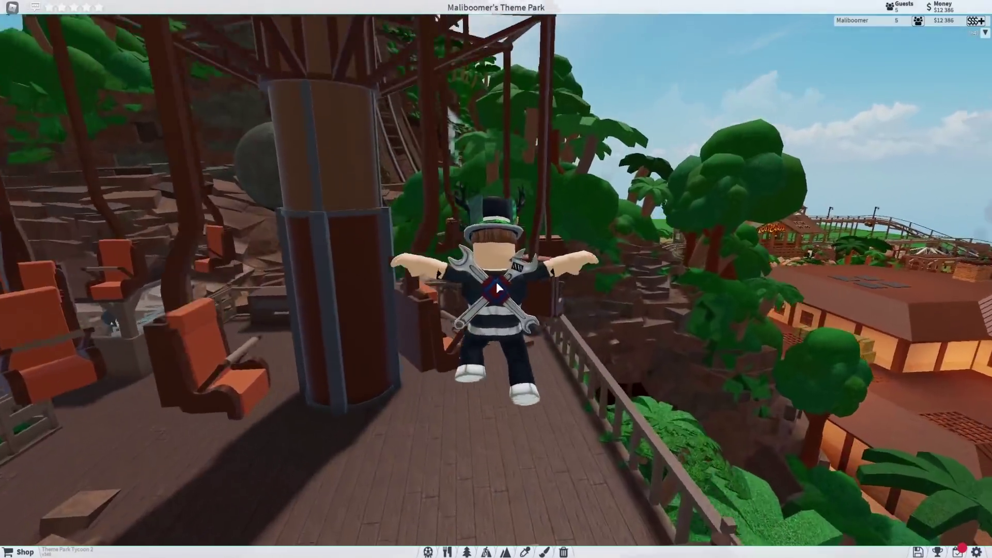
Step: Ride the swing tower in first-person view, hop off, then bring up the settings menu
key("f")
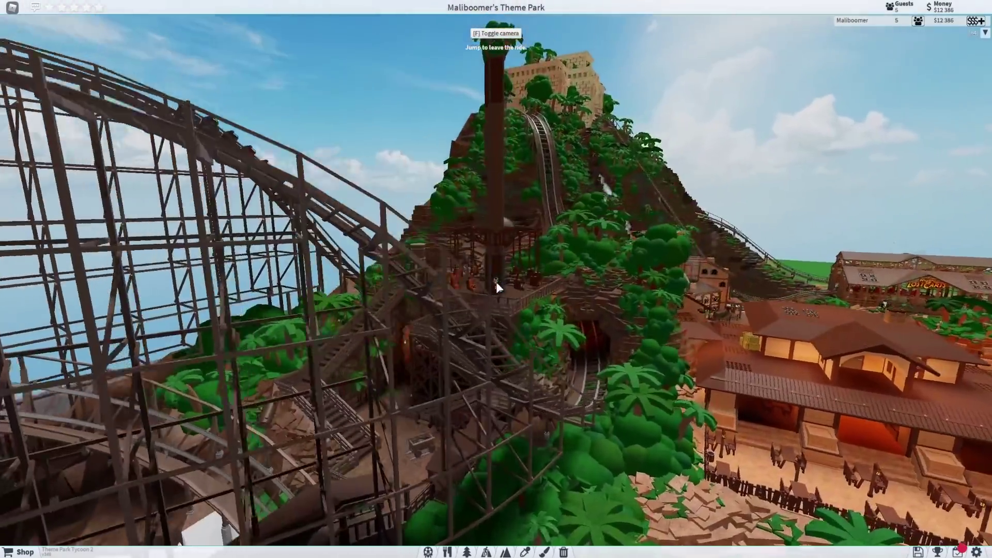
key("f")
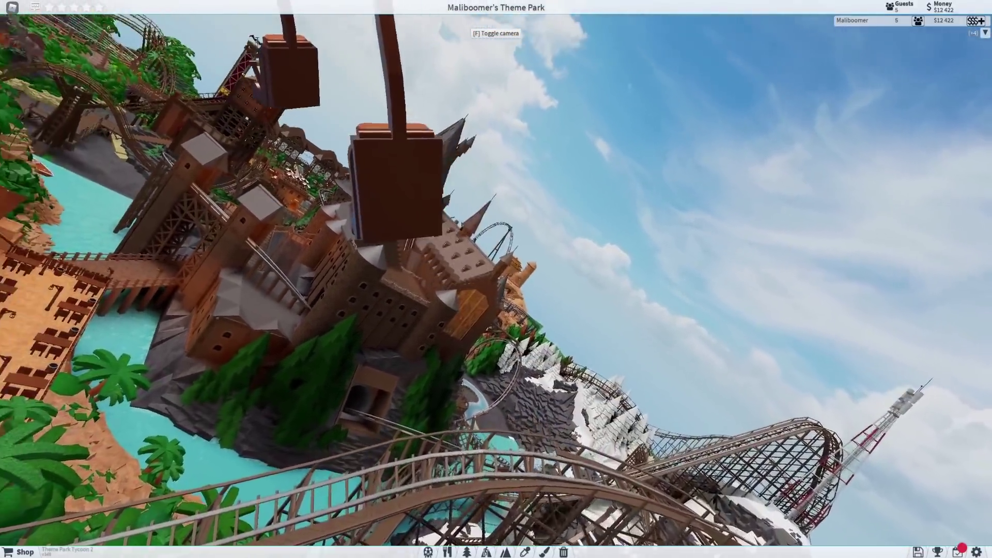
key("space")
key("f")
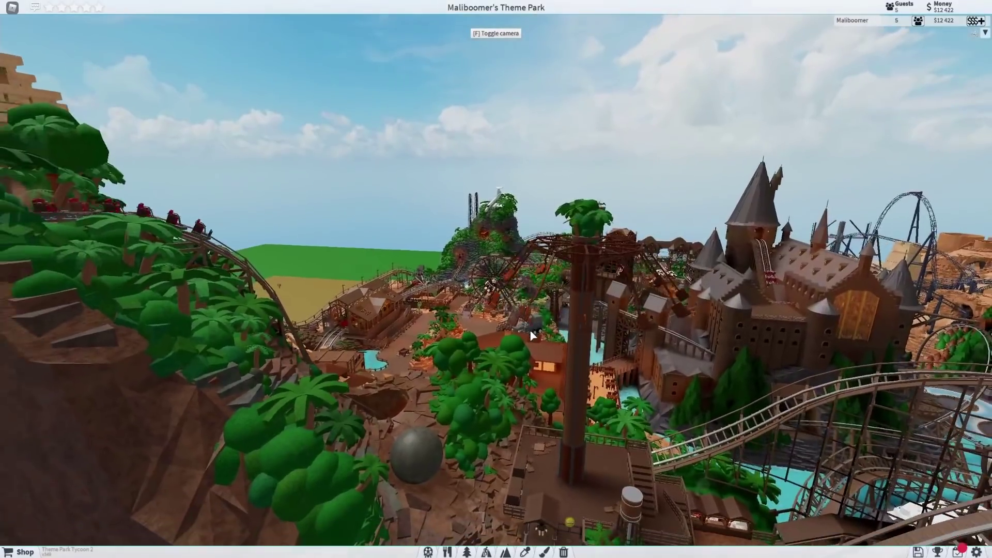
key("Escape")
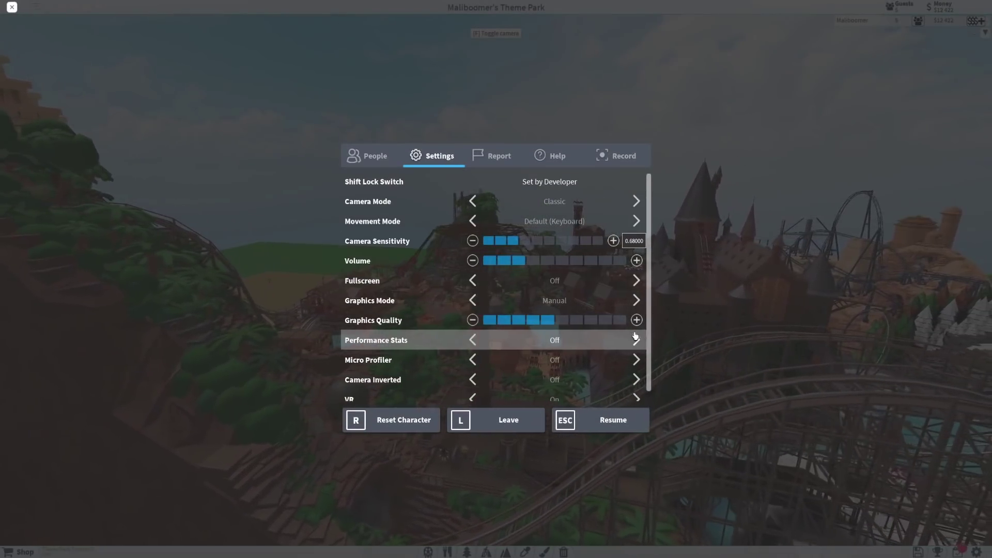
Step: Dismiss the settings menu with Esc and resume play
key("Escape")
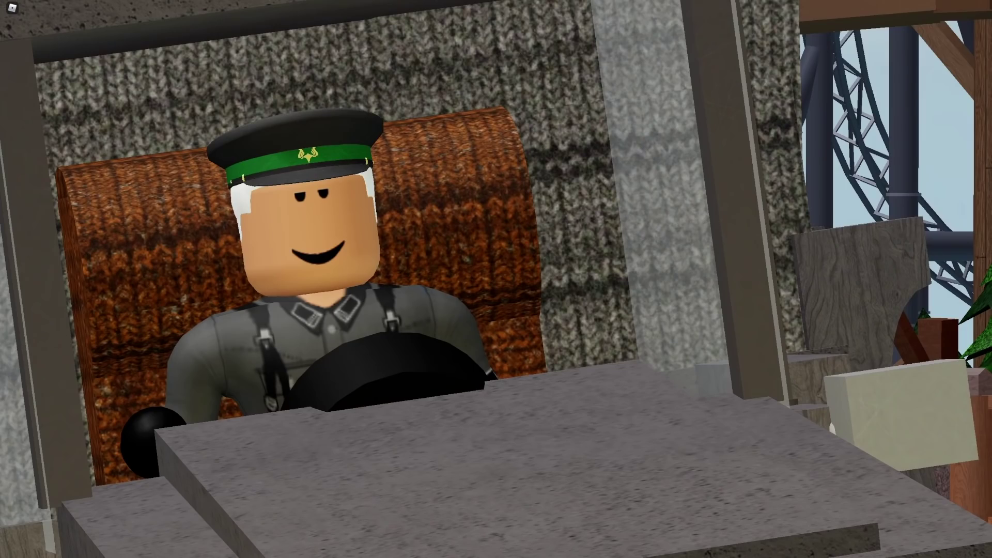
scroll(432, 166, "down", 5)
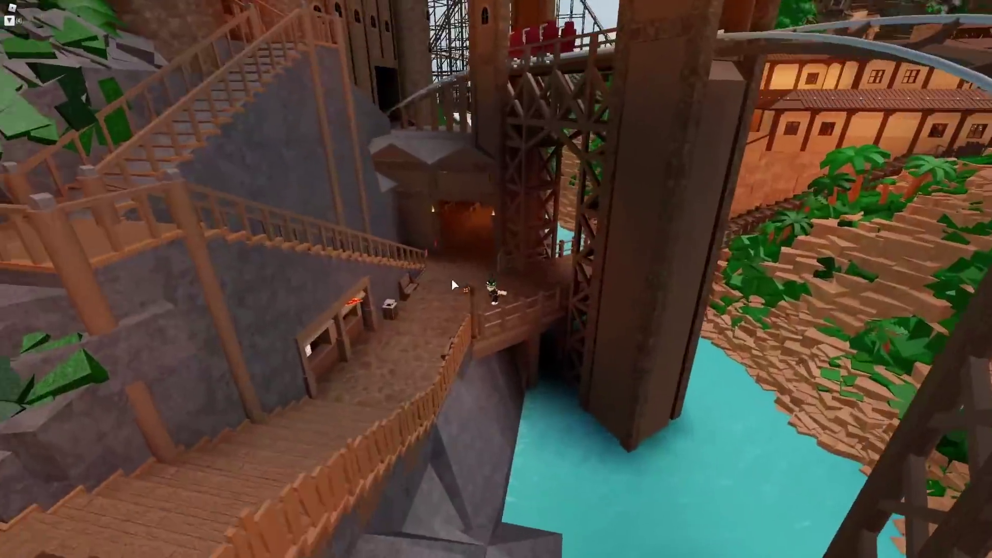
Step: Run up the wooden staircase to the upper platform and along the walkway
key("w")
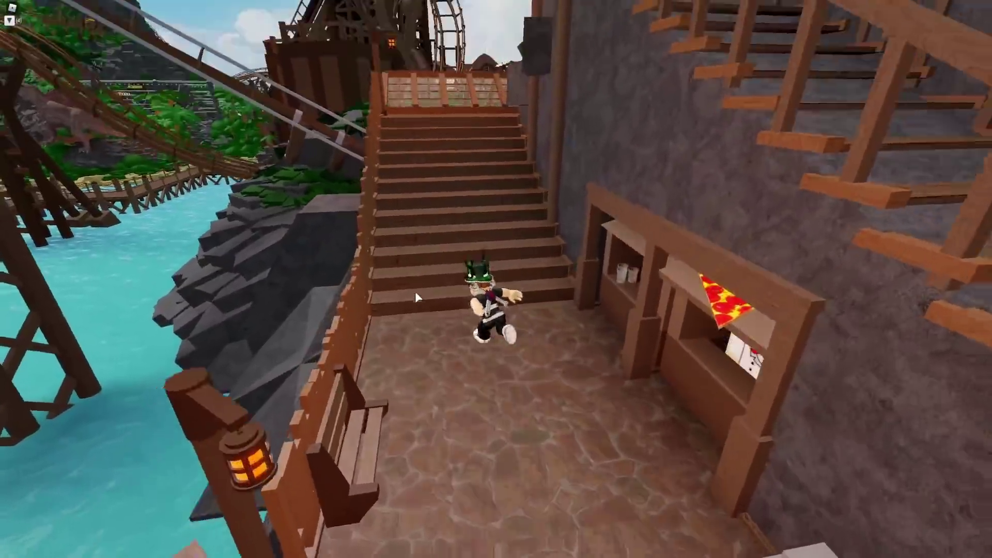
key("w")
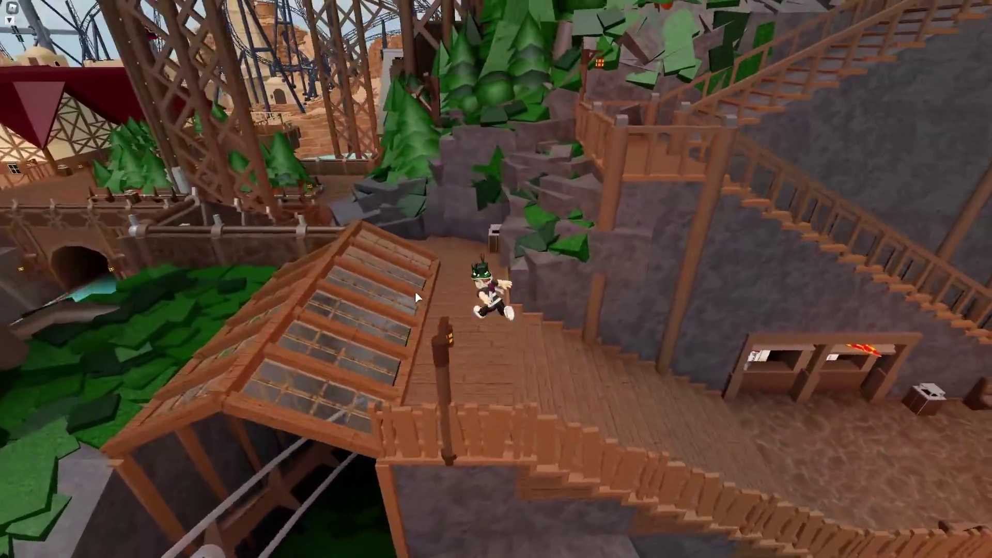
key("w")
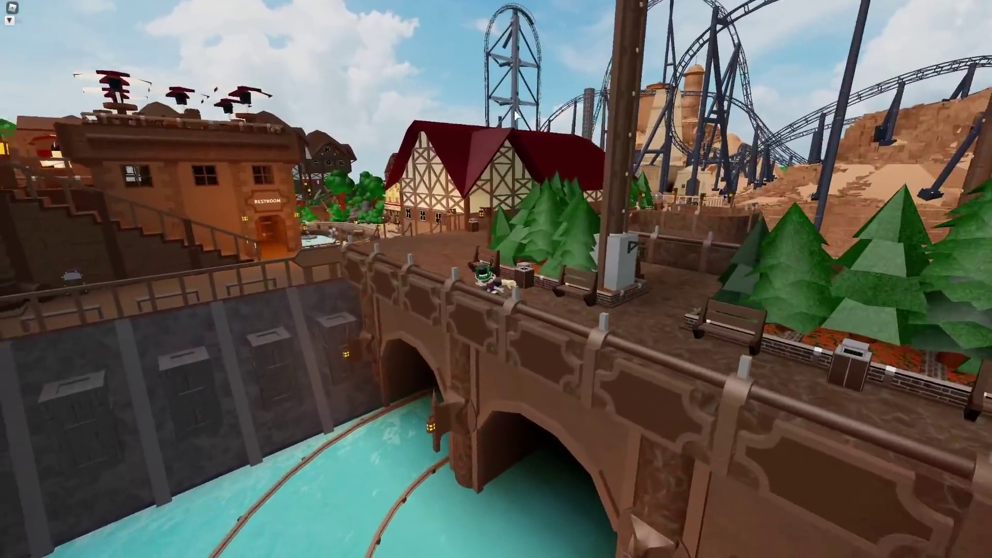
scroll(516, 116, "down", 6)
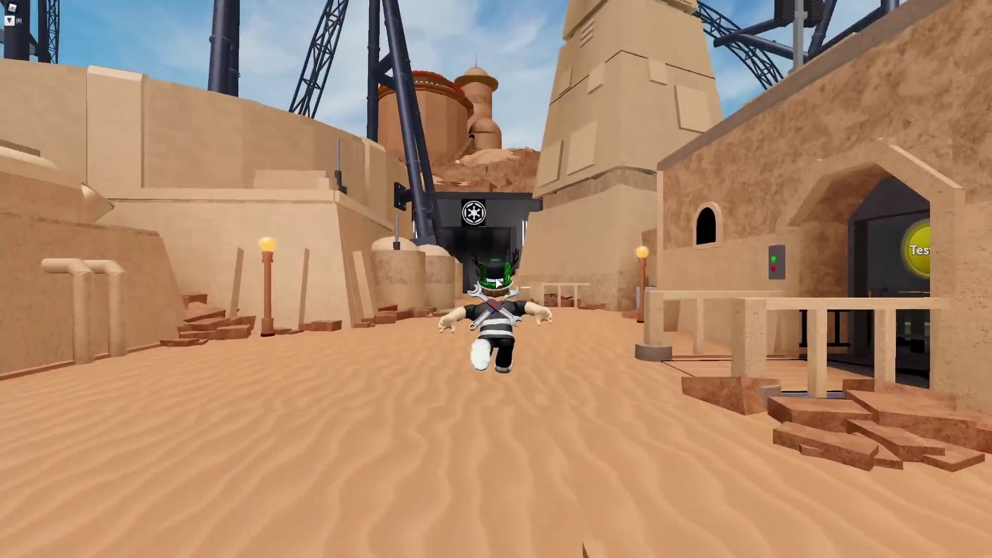
scroll(495, 277, "down", 5)
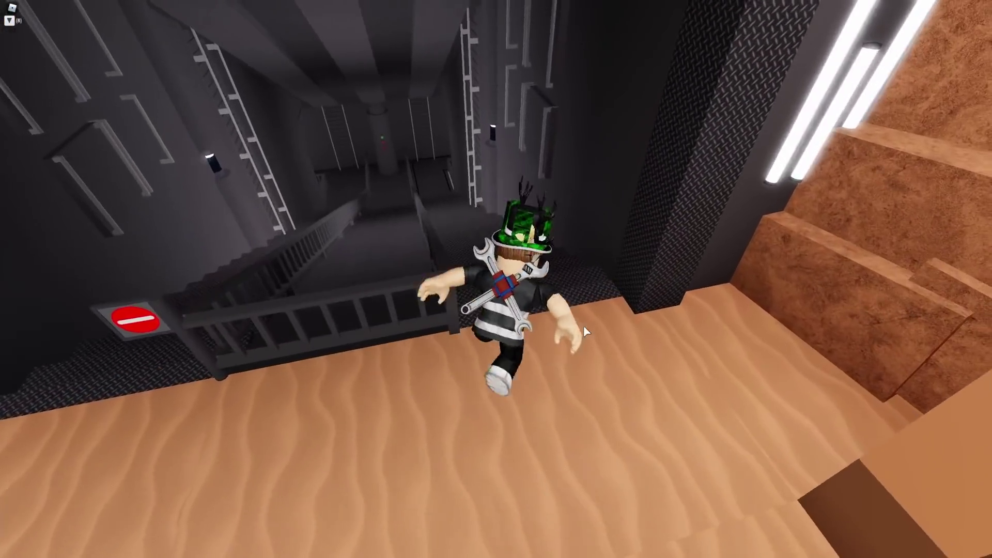
scroll(583, 326, "up", 5)
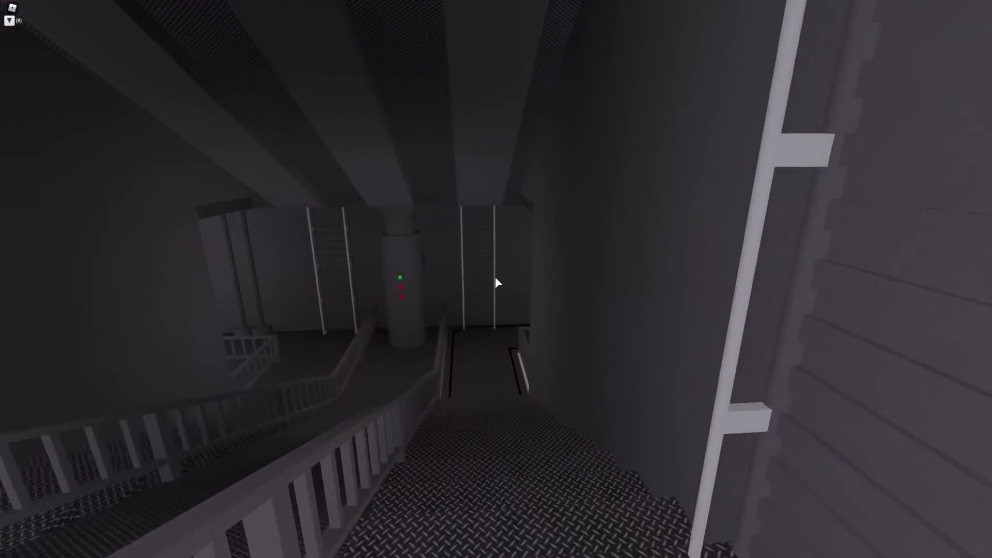
scroll(496, 277, "down", 5)
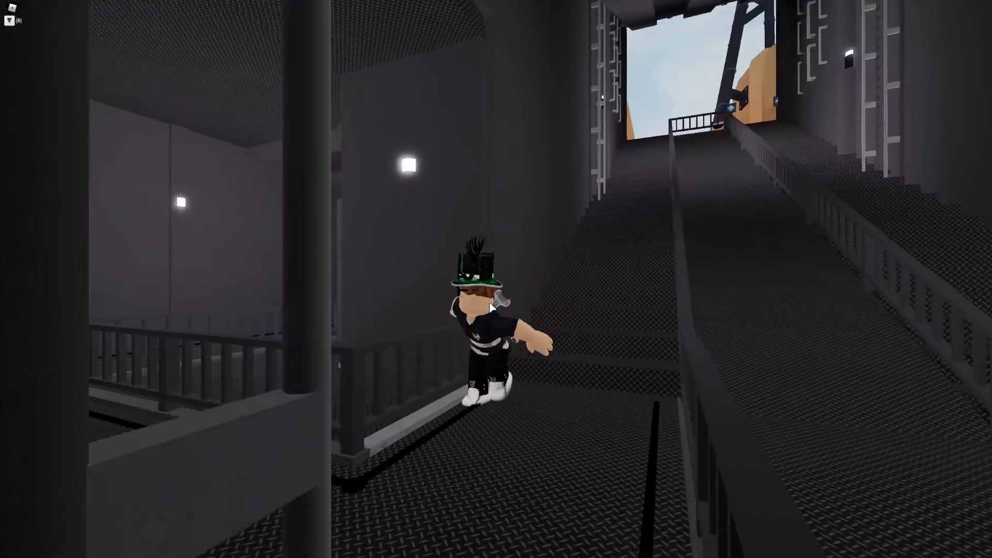
scroll(496, 277, "up", 5)
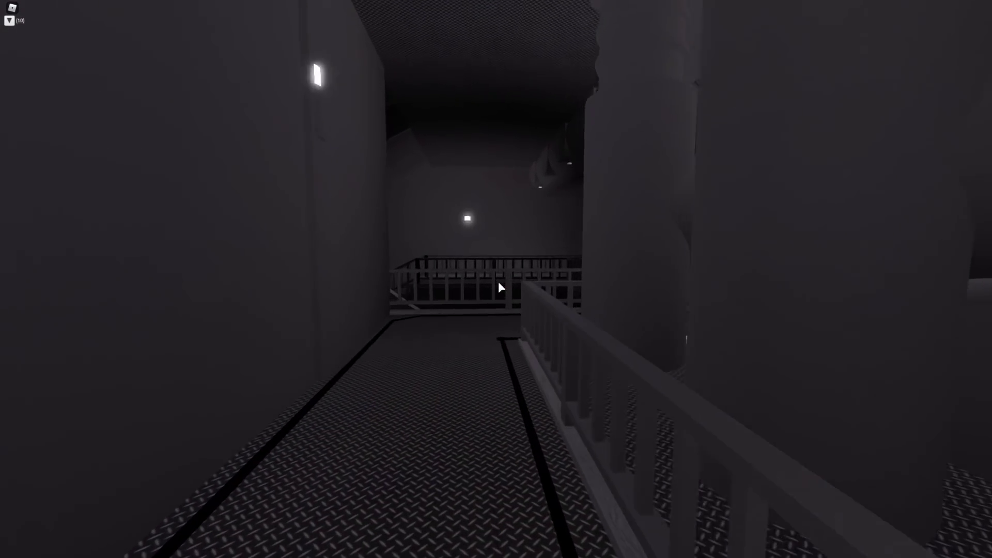
Step: Descend the catwalk stairs, ride the hangar coaster switching cameras, then open the menu
key("w")
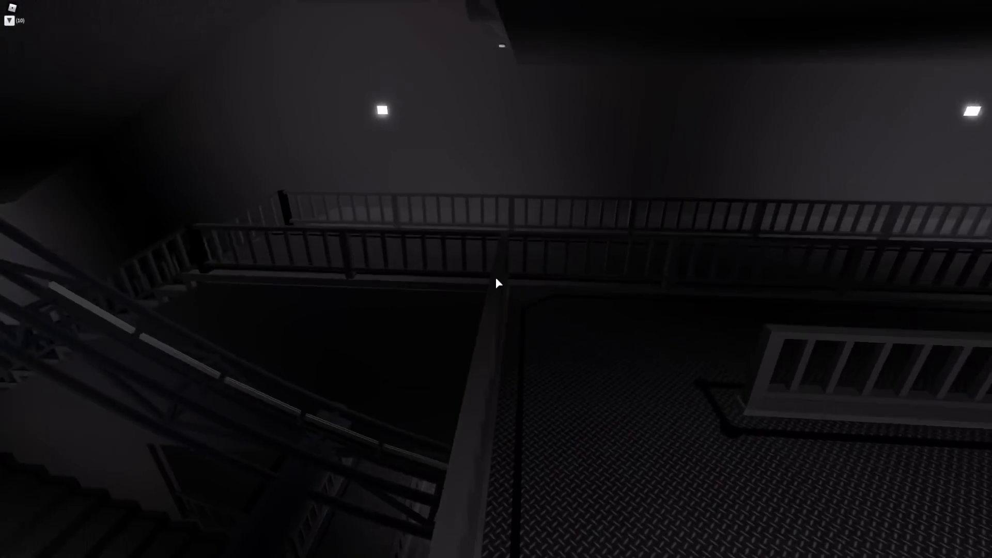
scroll(496, 277, "down", 5)
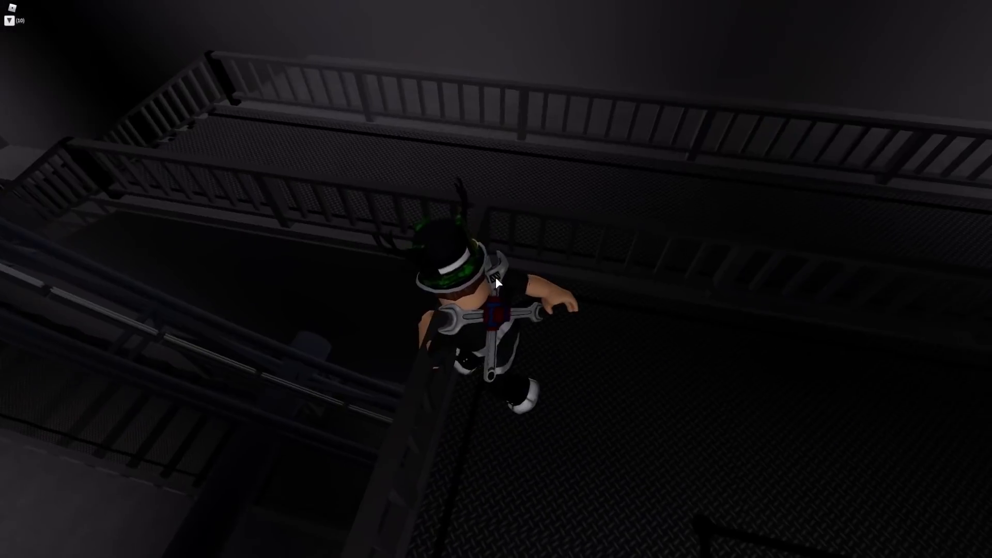
key("w")
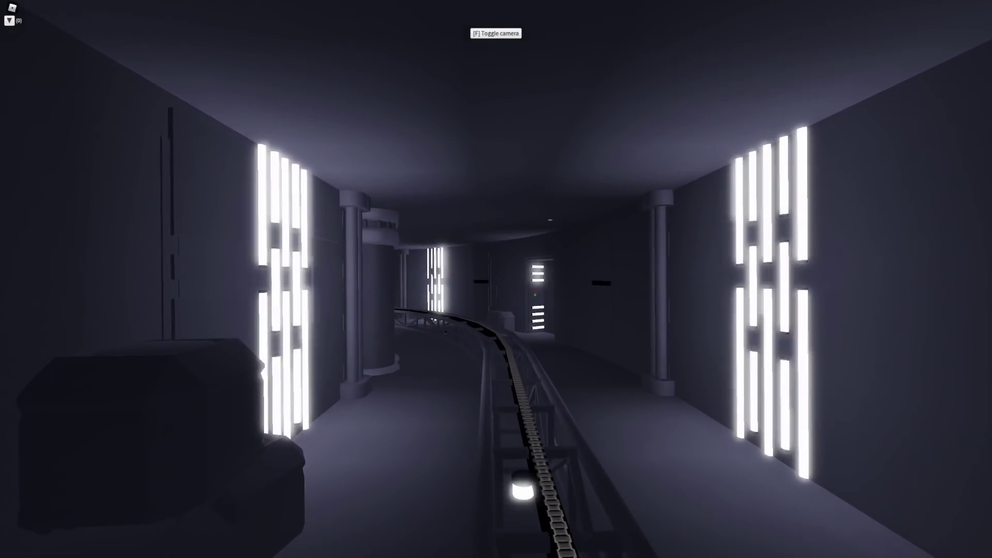
key("f")
key("f")
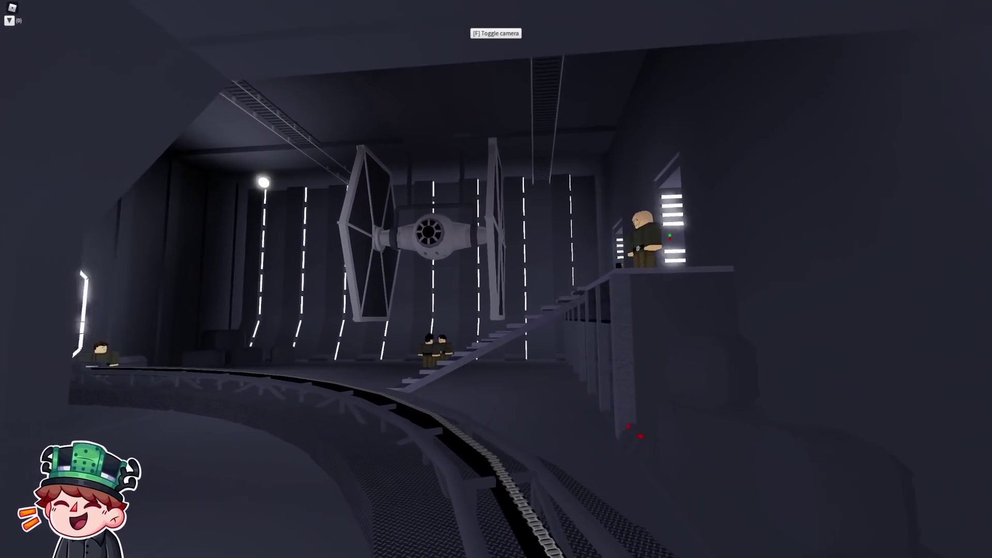
key("f")
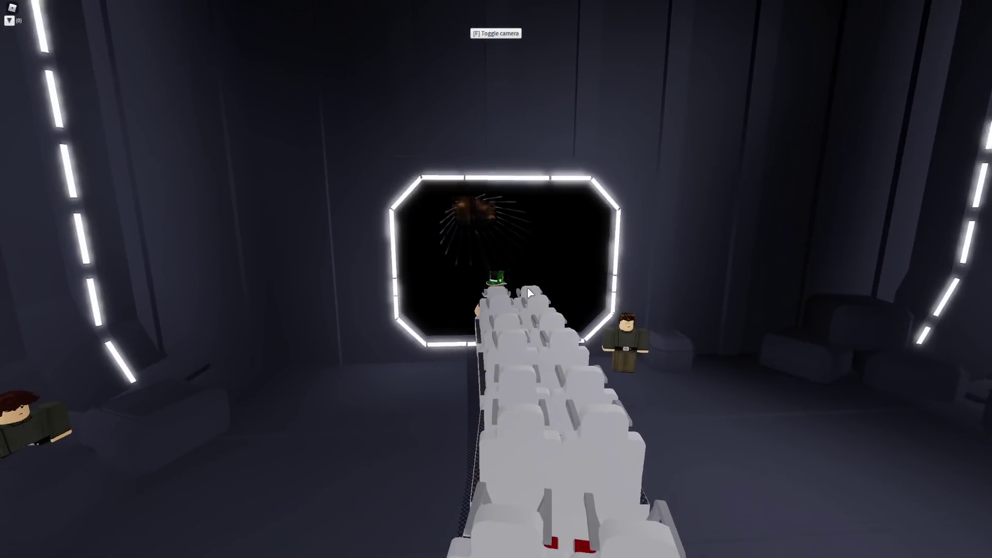
key("Escape")
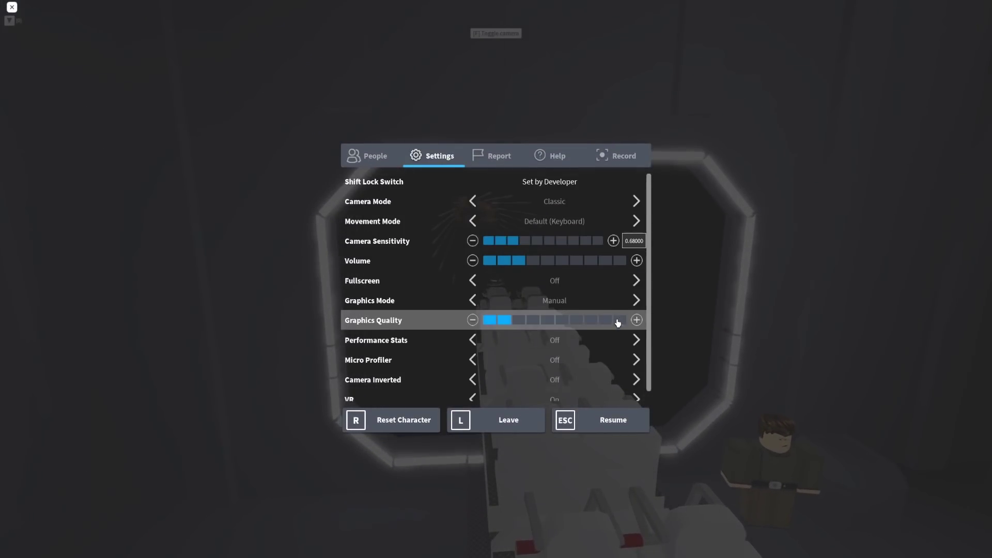
Step: Dismiss the game menu with Esc and stay seated on the launch coaster
key("Escape")
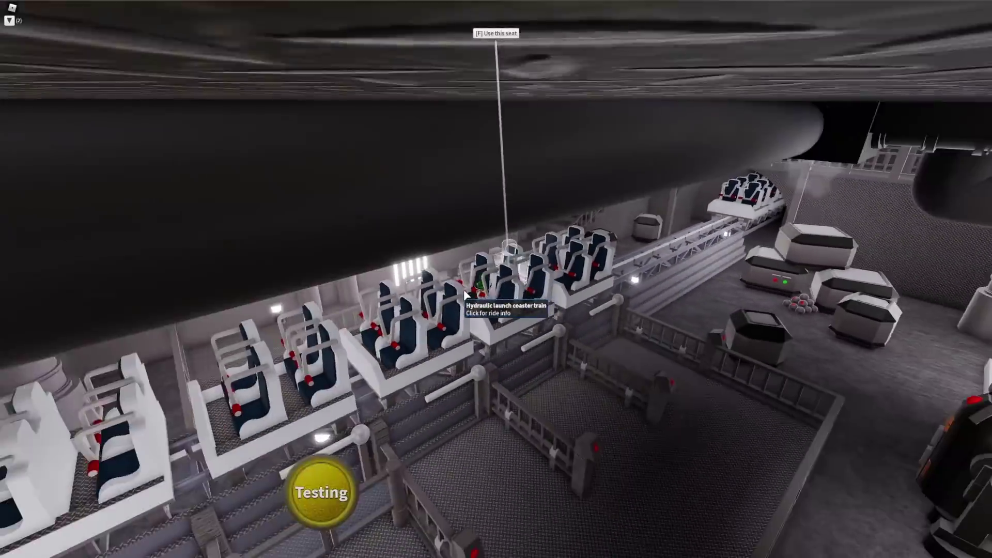
Step: Leave the coaster seat and cross the station walkway up the stairs to the upper walkway
key("space")
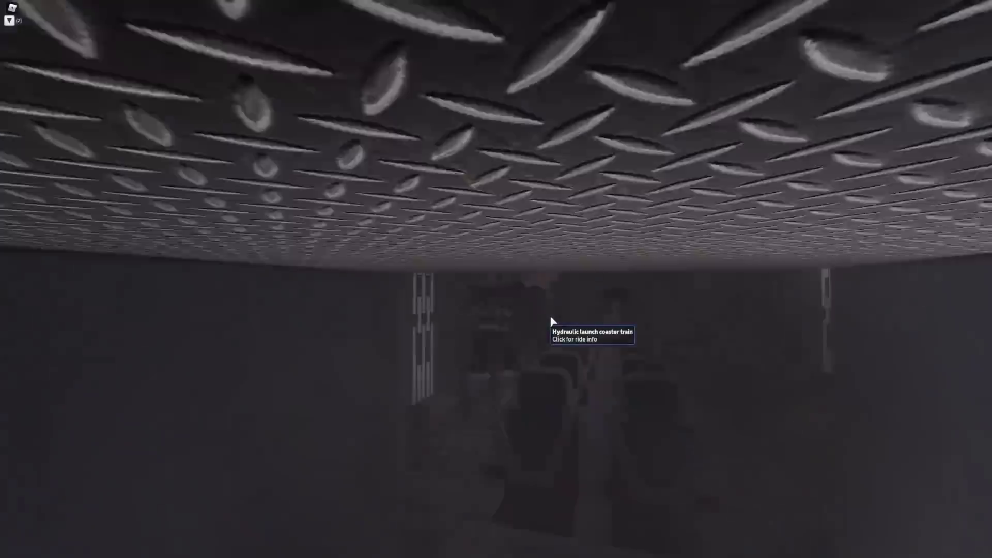
key("w")
key("space")
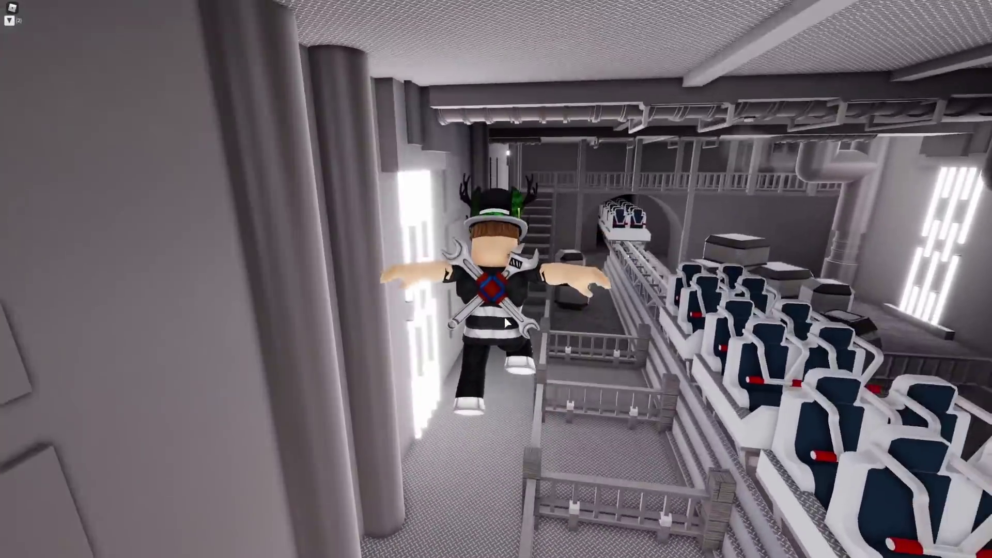
key("w")
key("a")
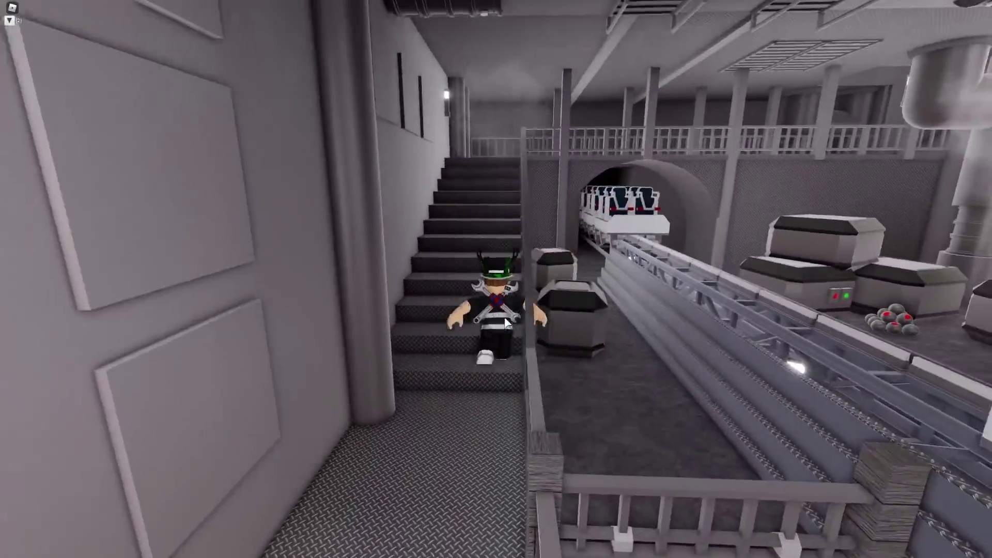
key("space")
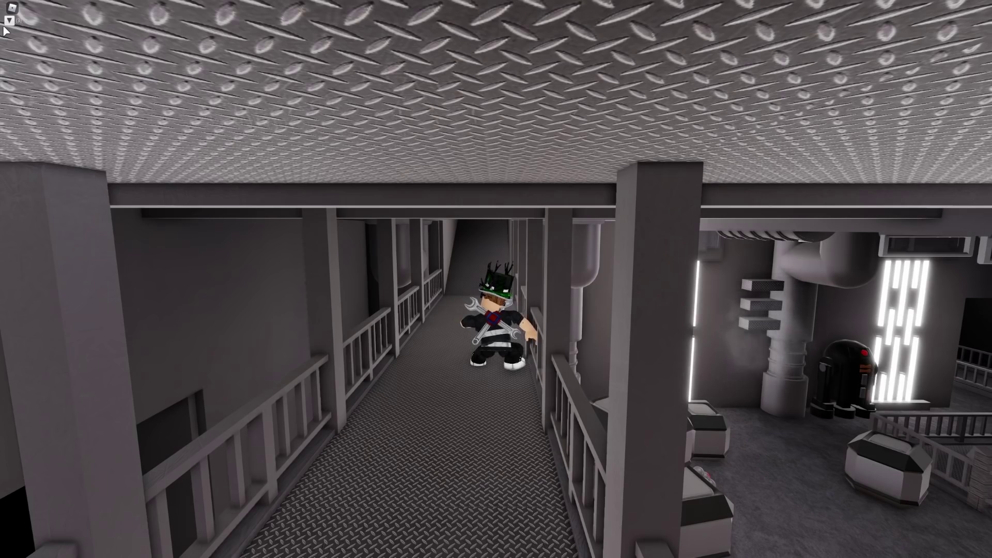
Step: Run back along the upper corridor, then bring up the game menu
key("s")
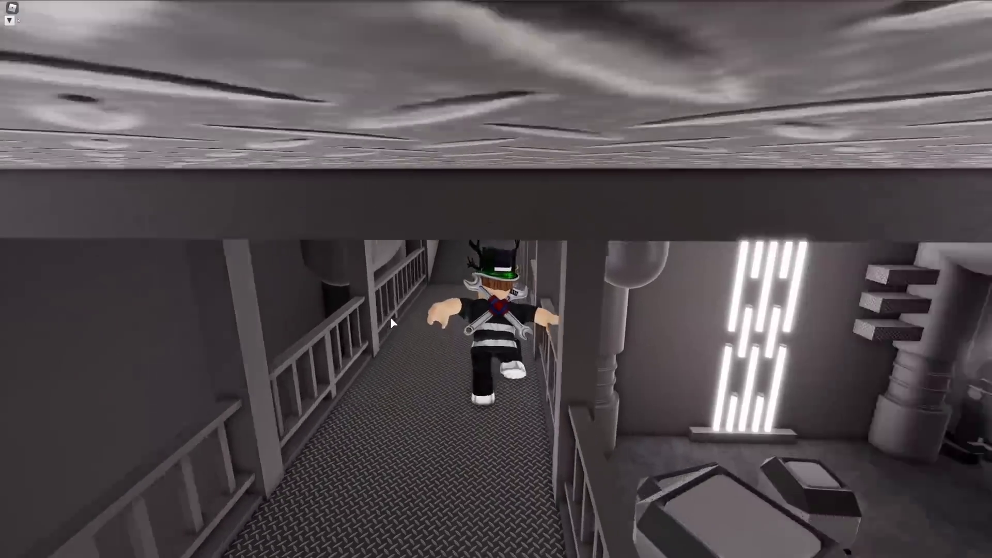
scroll(390, 317, "up", 3)
key("s")
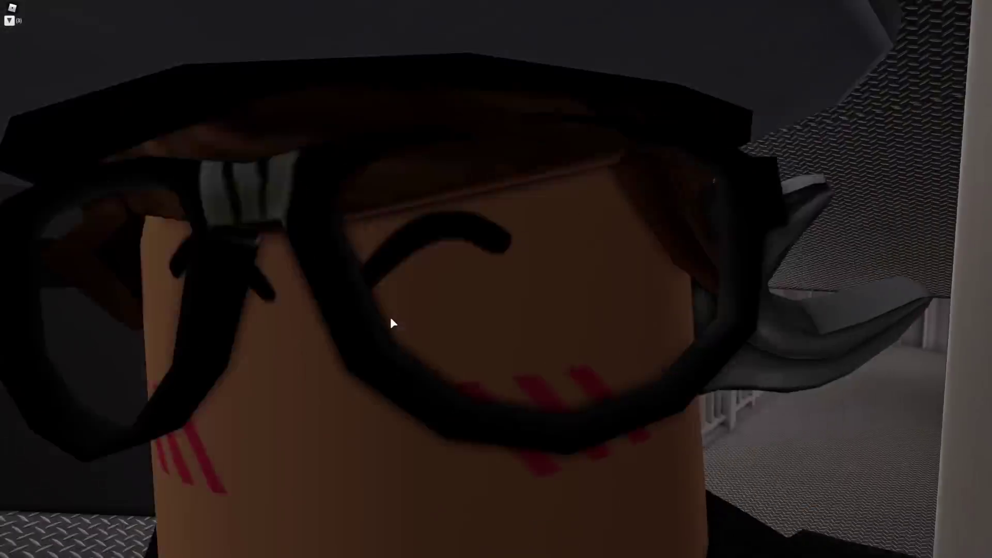
key("space")
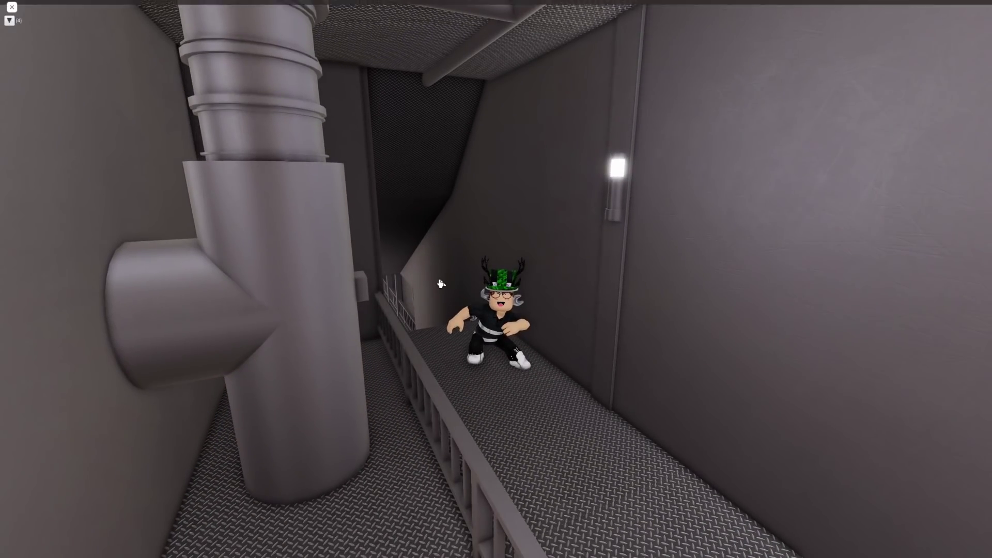
key("Escape")
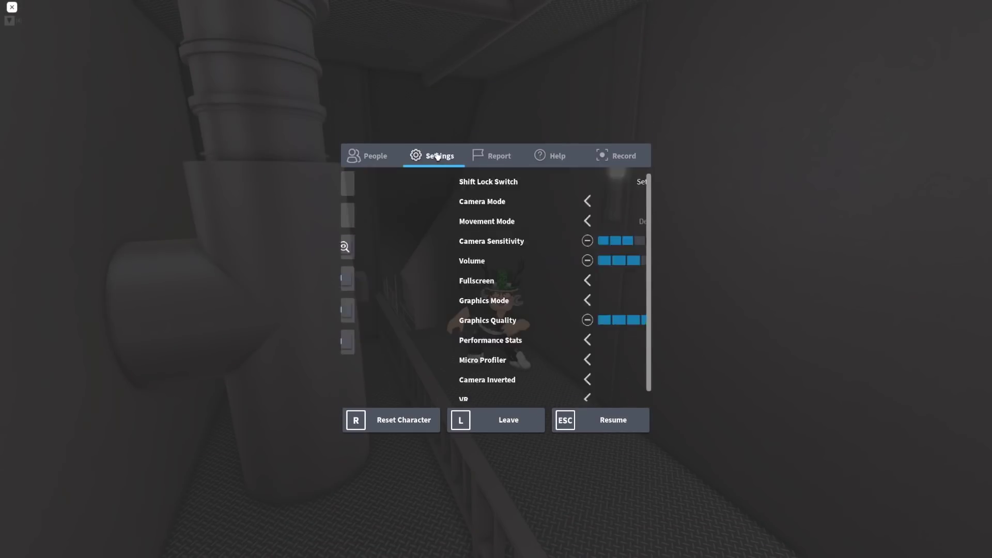
Step: Close the game menu and run up the exit staircase out onto the desert sand
key("Escape")
key("w")
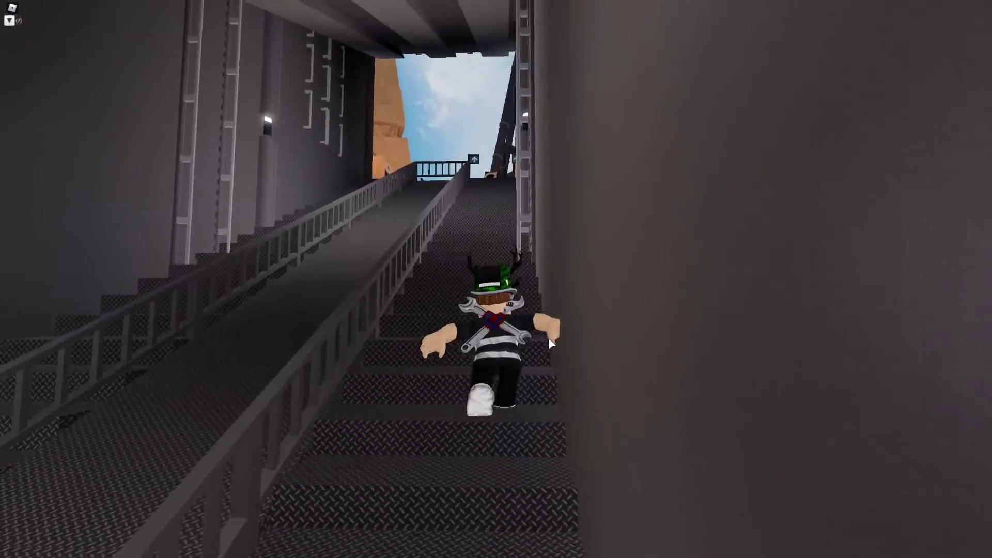
key("w")
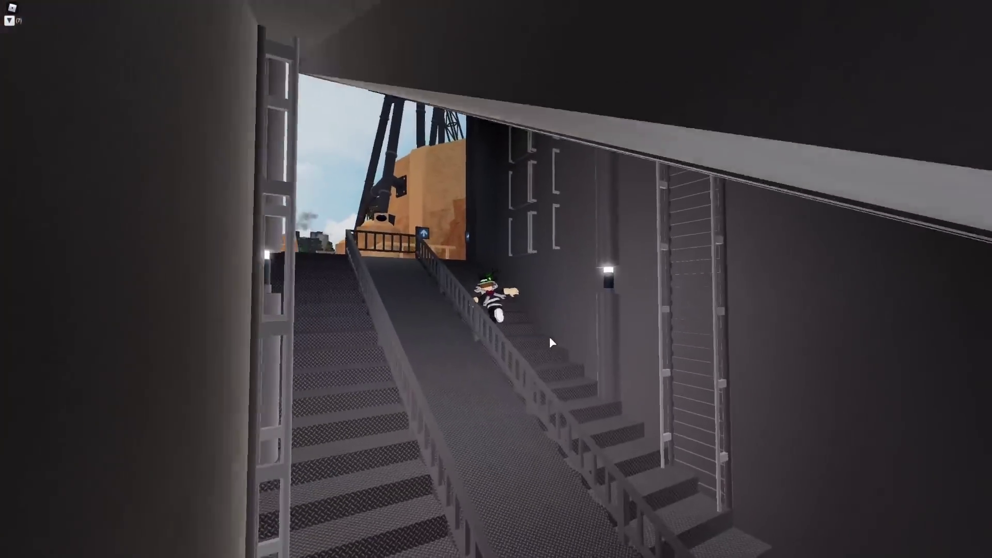
key("w")
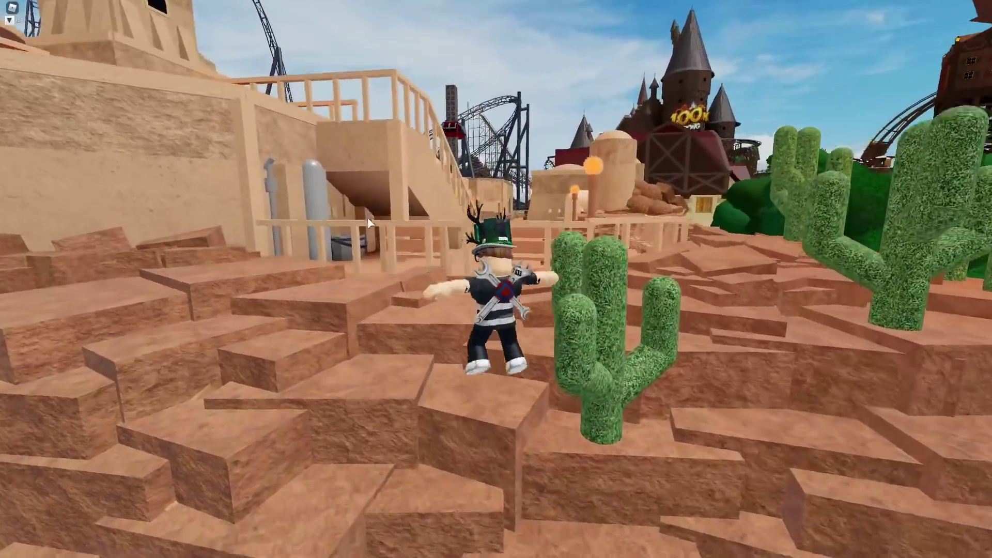
Step: Run down the desert path, across the crate plaza and through the arched tunnel onto the ride
key("w")
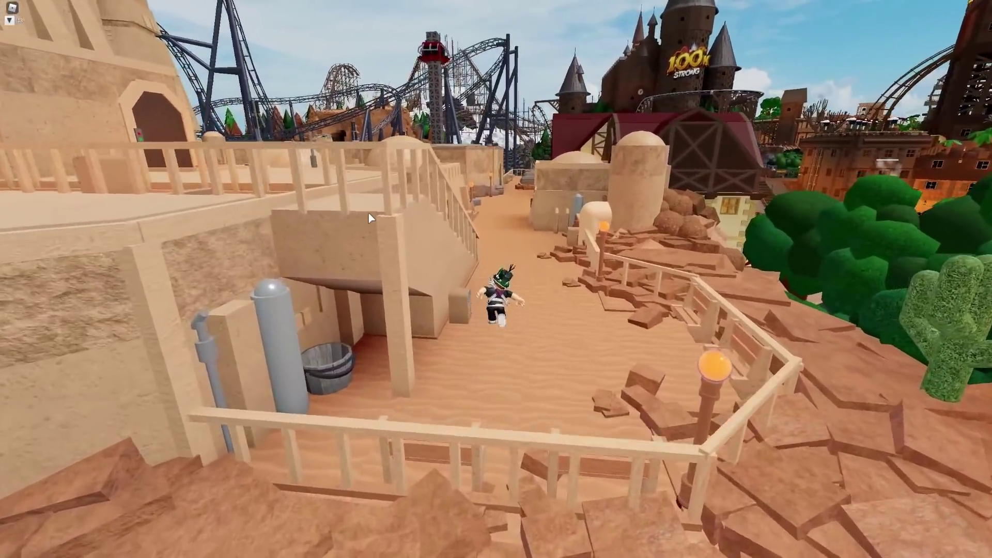
key("w")
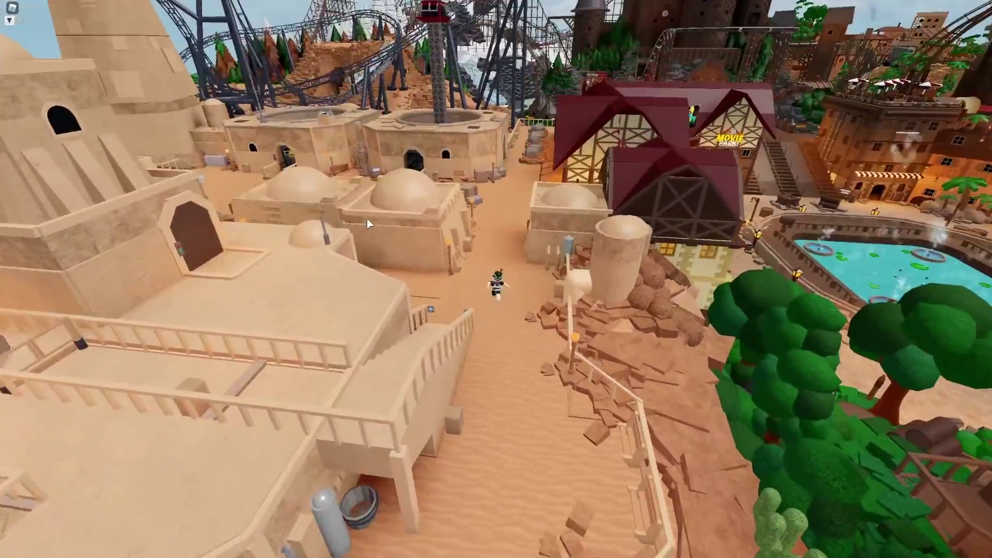
key("w")
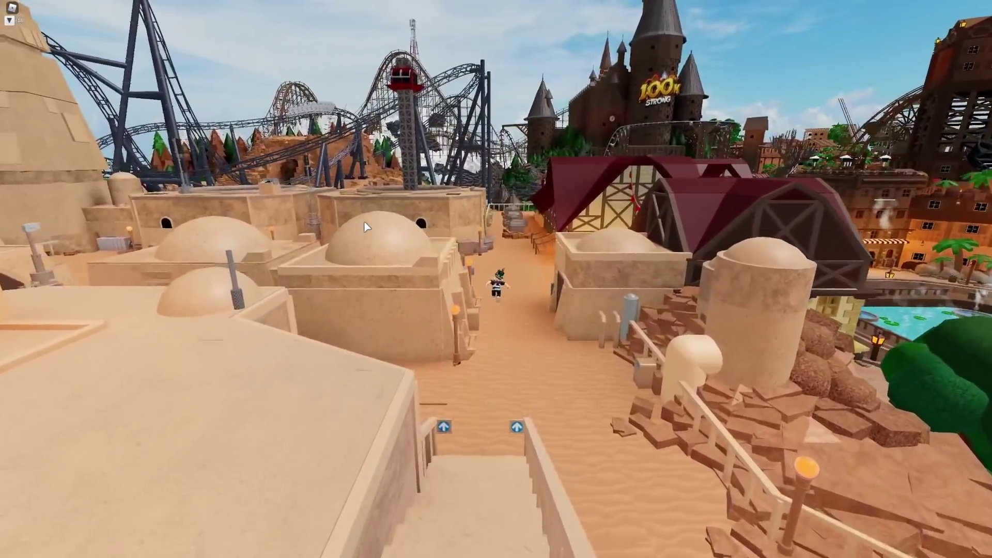
key("w")
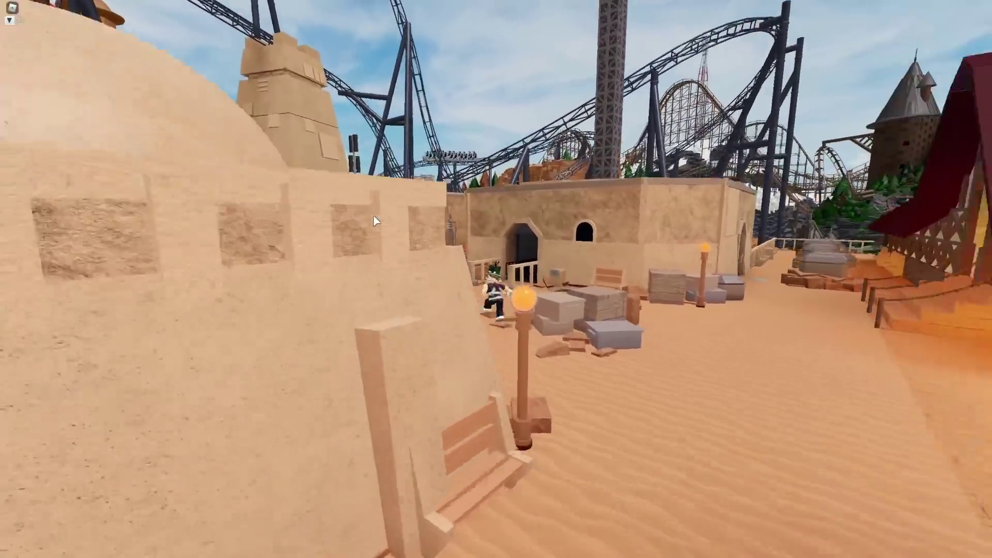
key("w")
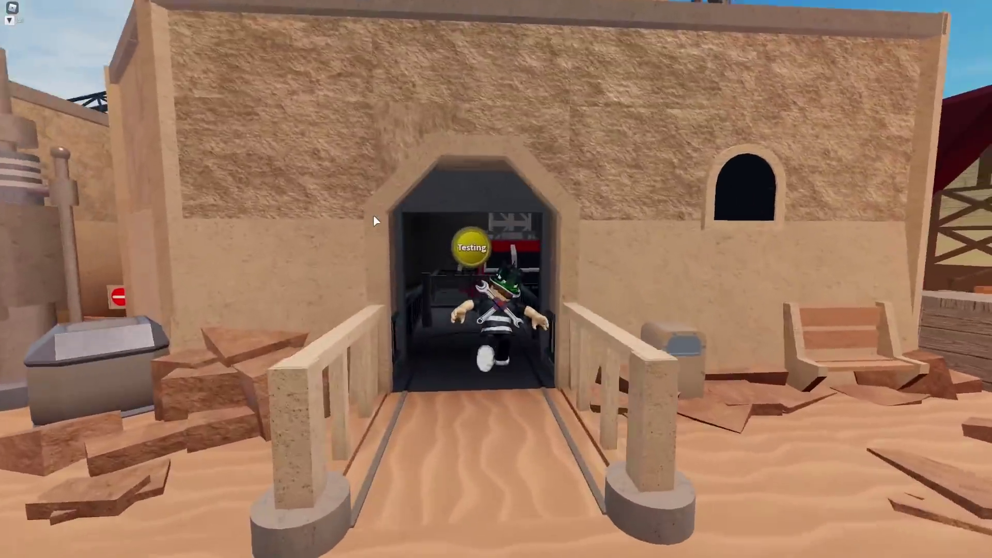